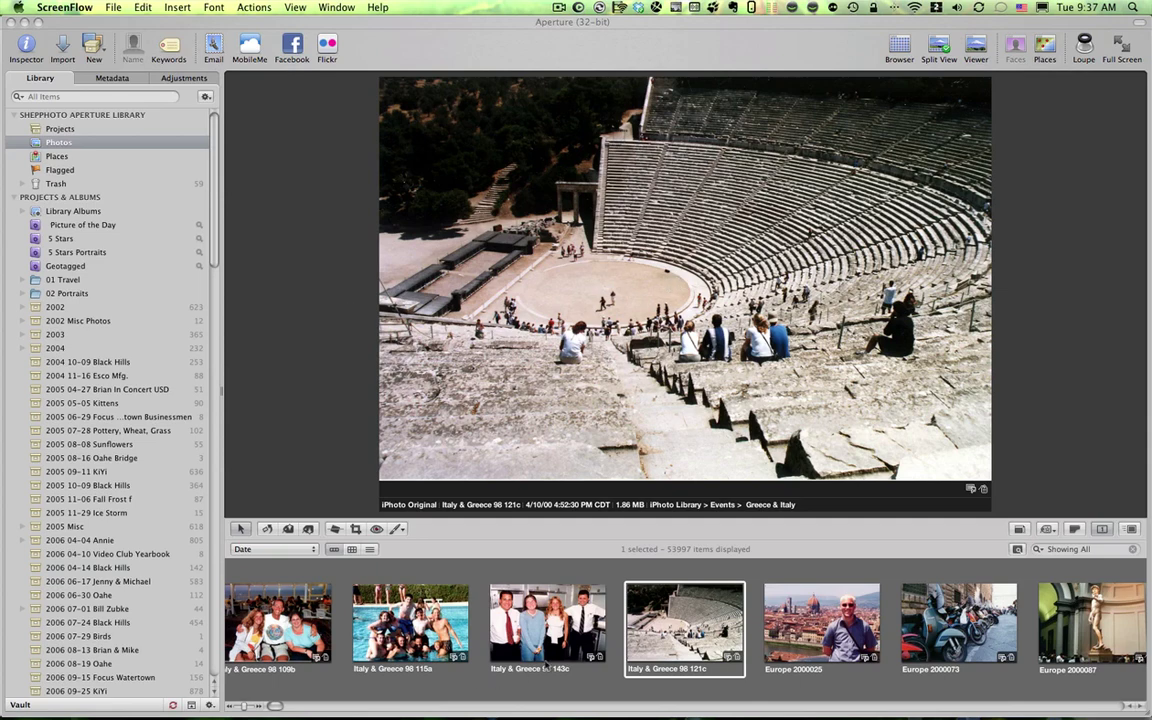
# - Browse the Italy, Greece and Europe 2000 photos, viewing several and finishing on the ancient theatre photo Italy & Greece 98 121c
pyautogui.click(822, 637)
pyautogui.click(822, 637)
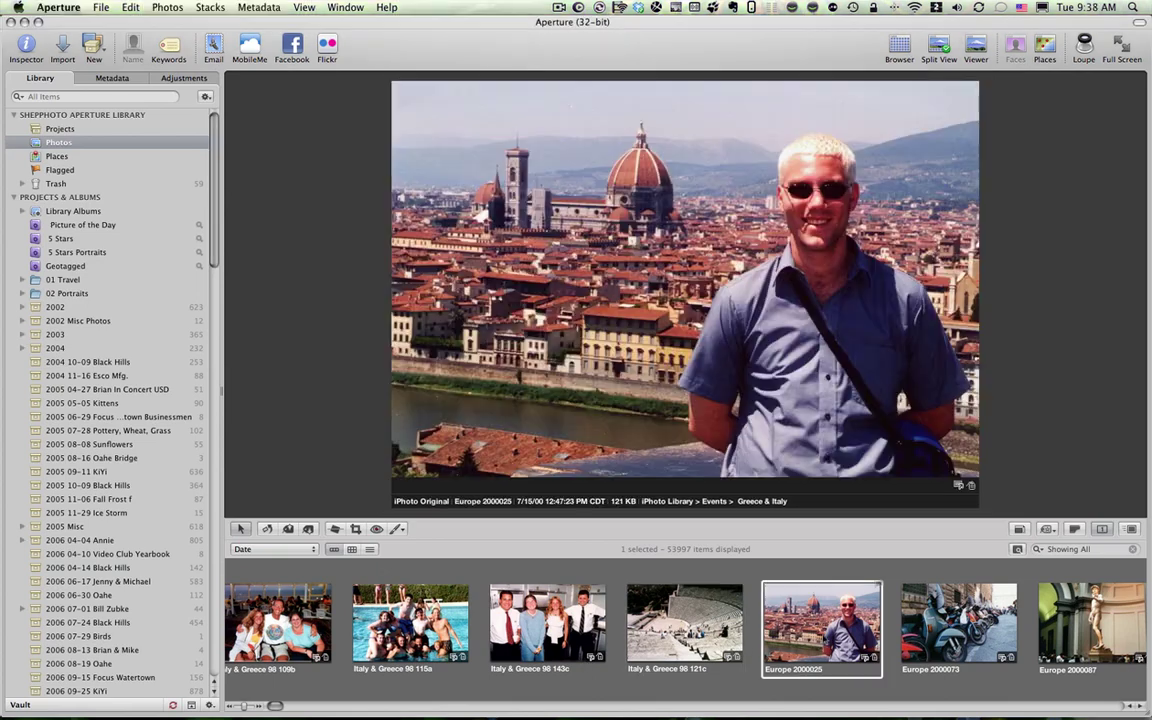
pyautogui.press('Right')
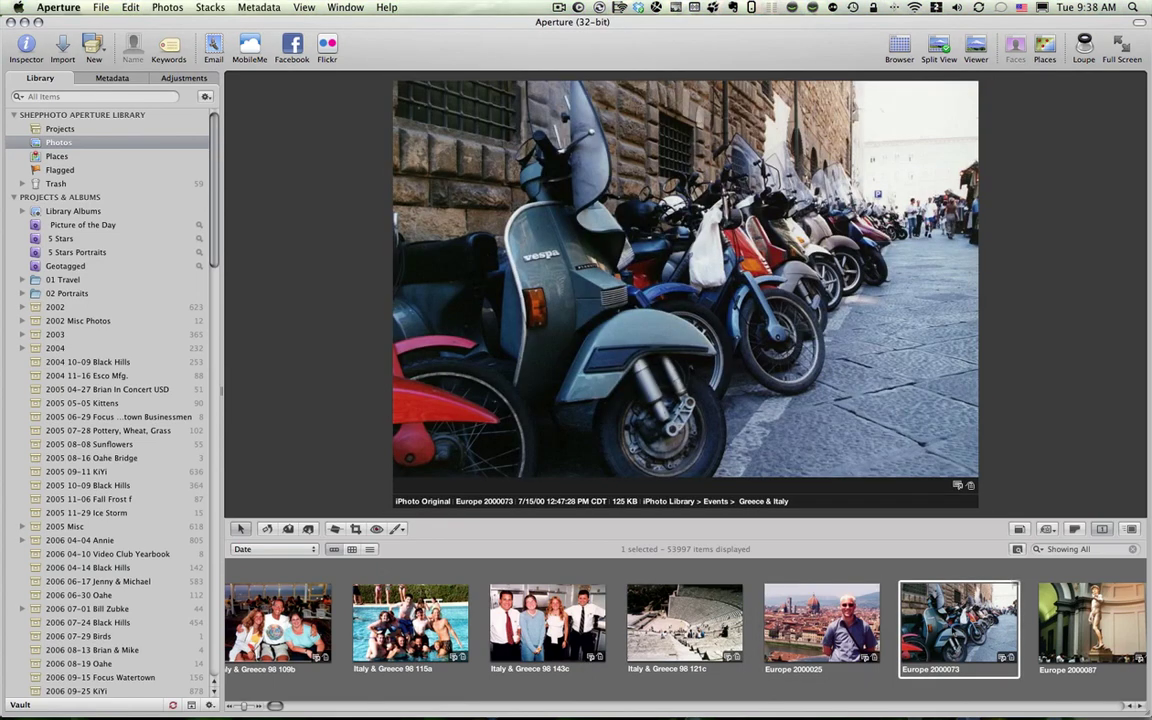
pyautogui.hscroll(6, 685, 625)
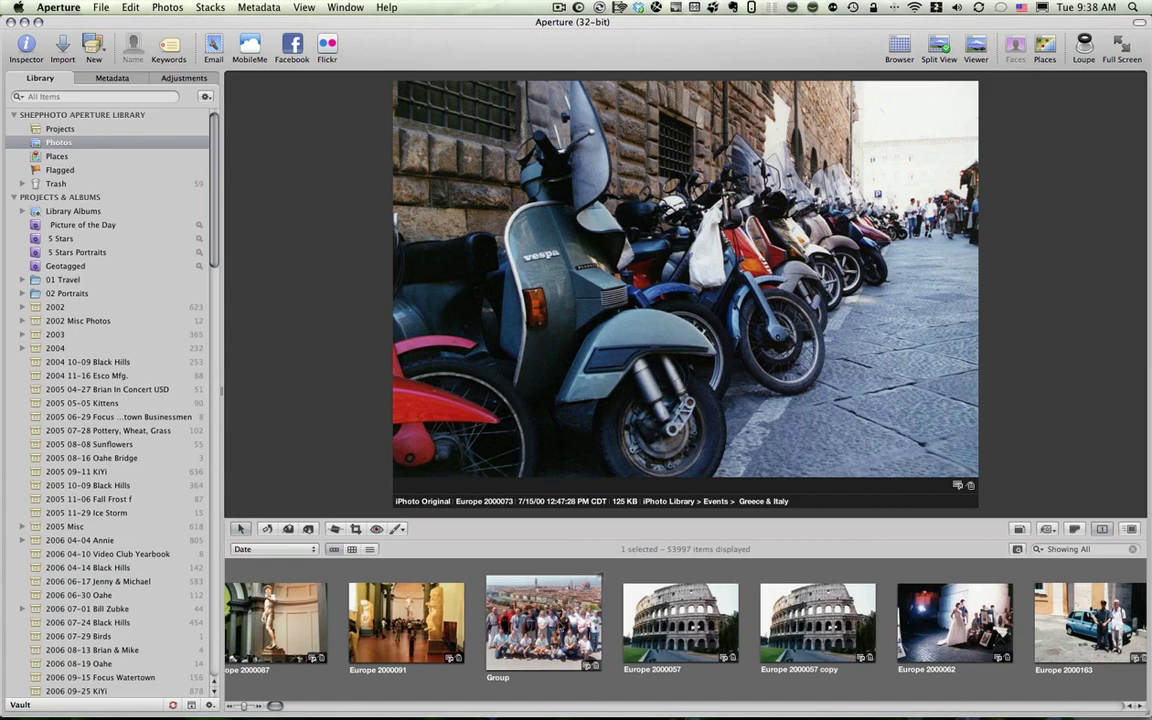
pyautogui.click(543, 622)
pyautogui.hscroll(-5, 543, 622)
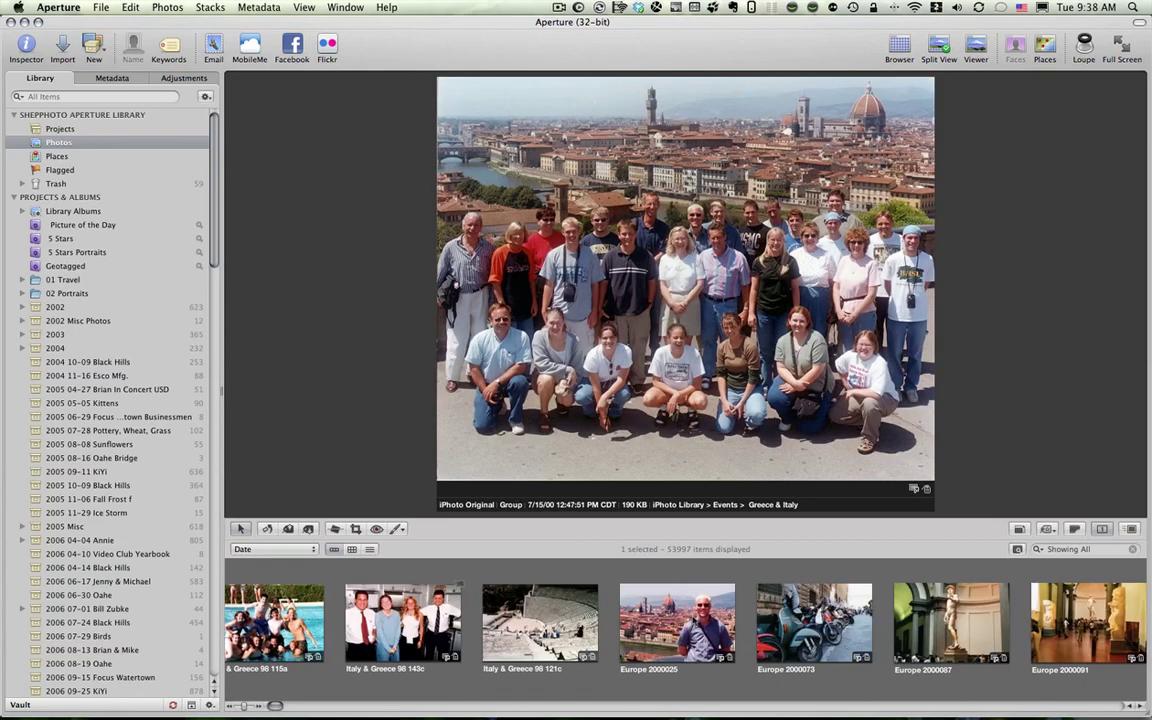
pyautogui.click(535, 620)
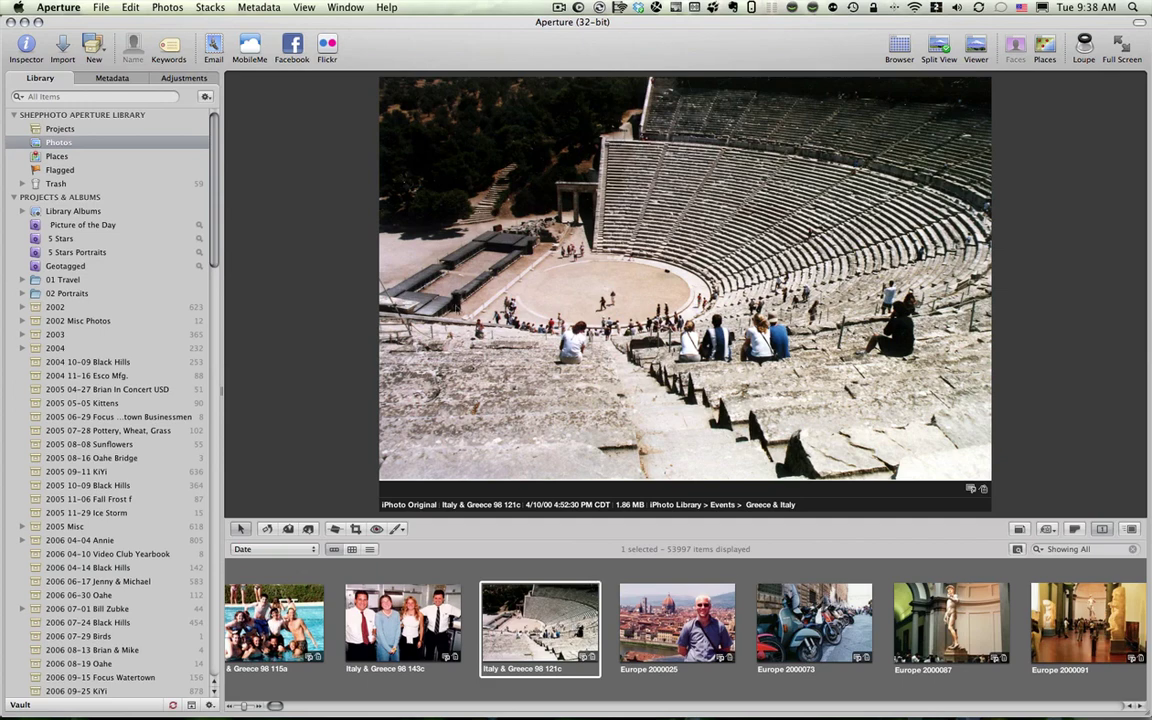
# - Open the Geotagged smart album on the Places map and view its red armchair photo at large size
pyautogui.click(1046, 45)
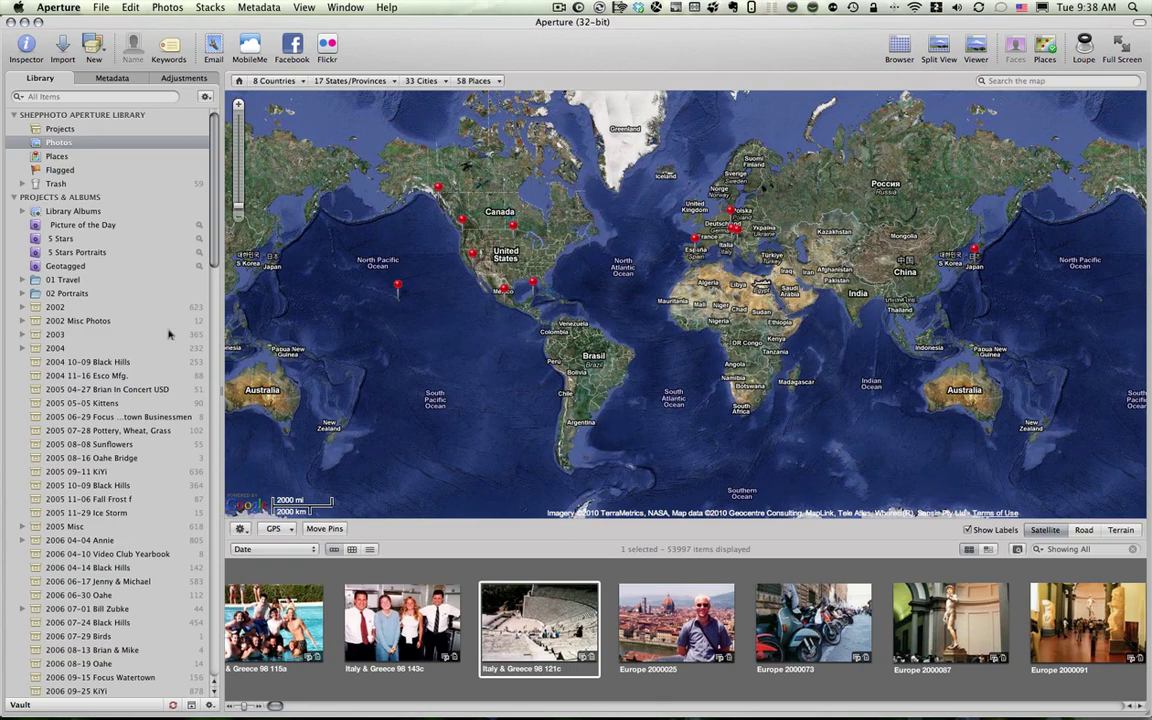
pyautogui.click(64, 266)
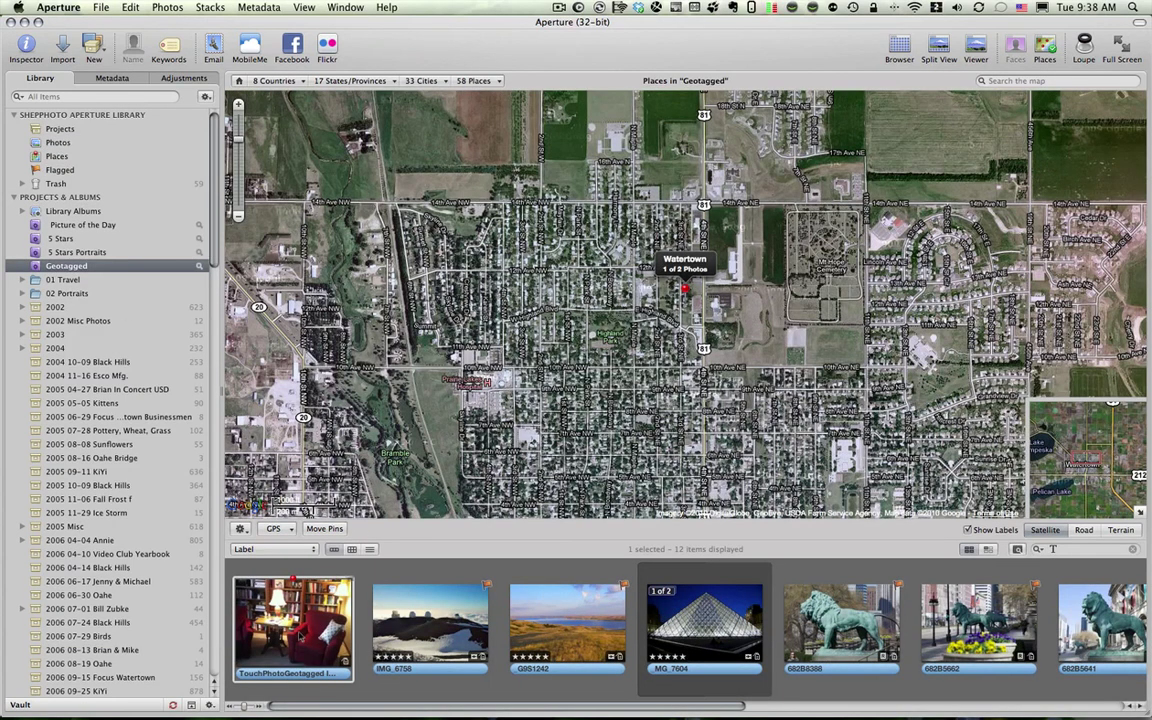
pyautogui.doubleClick(287, 630)
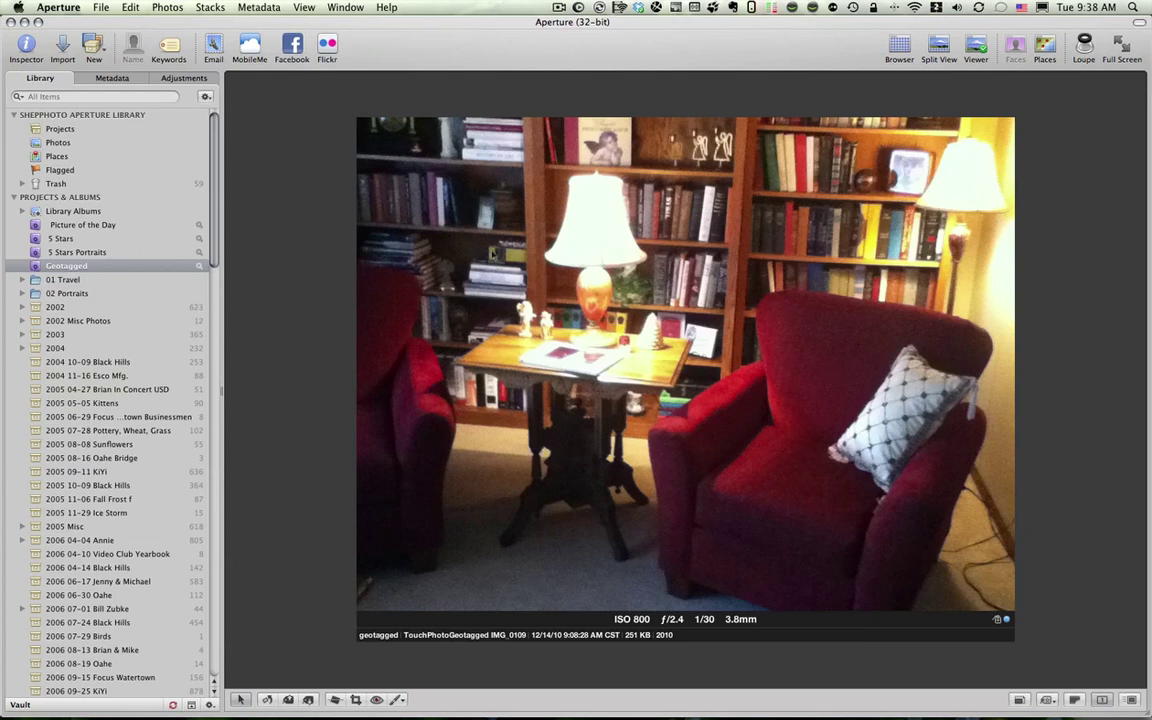
pyautogui.doubleClick(888, 462)
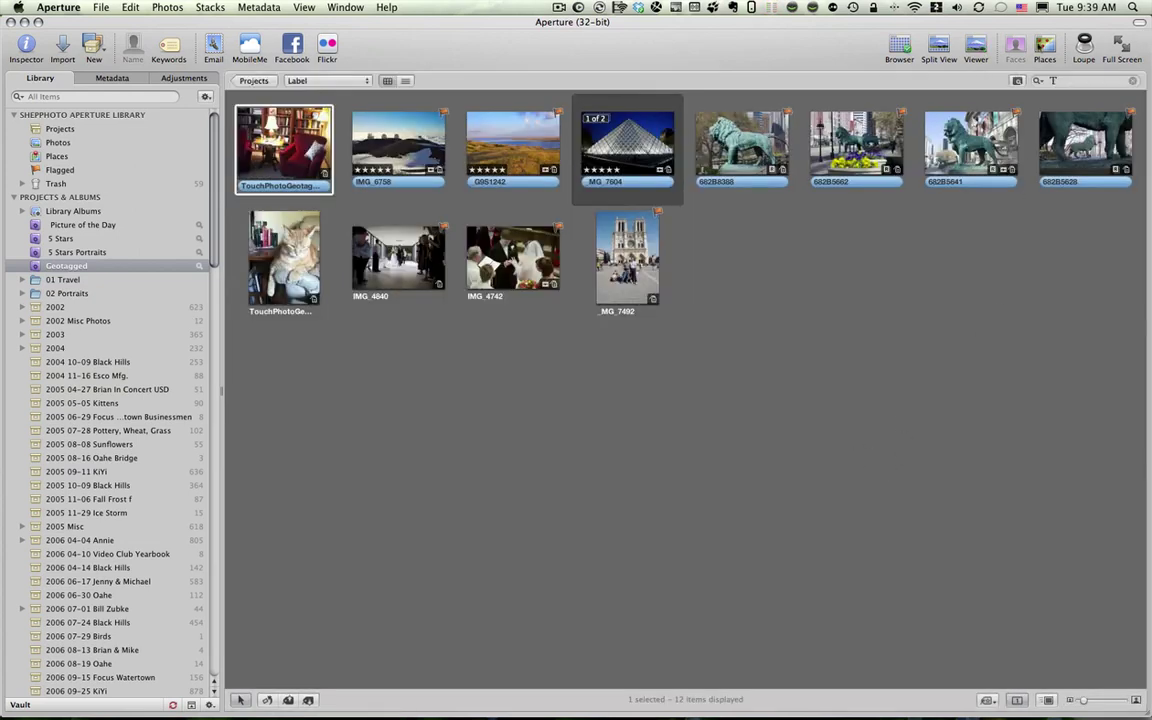
# - Show the Geotagged album on the Places map and clear the text filter from its photo browser
pyautogui.click(1044, 46)
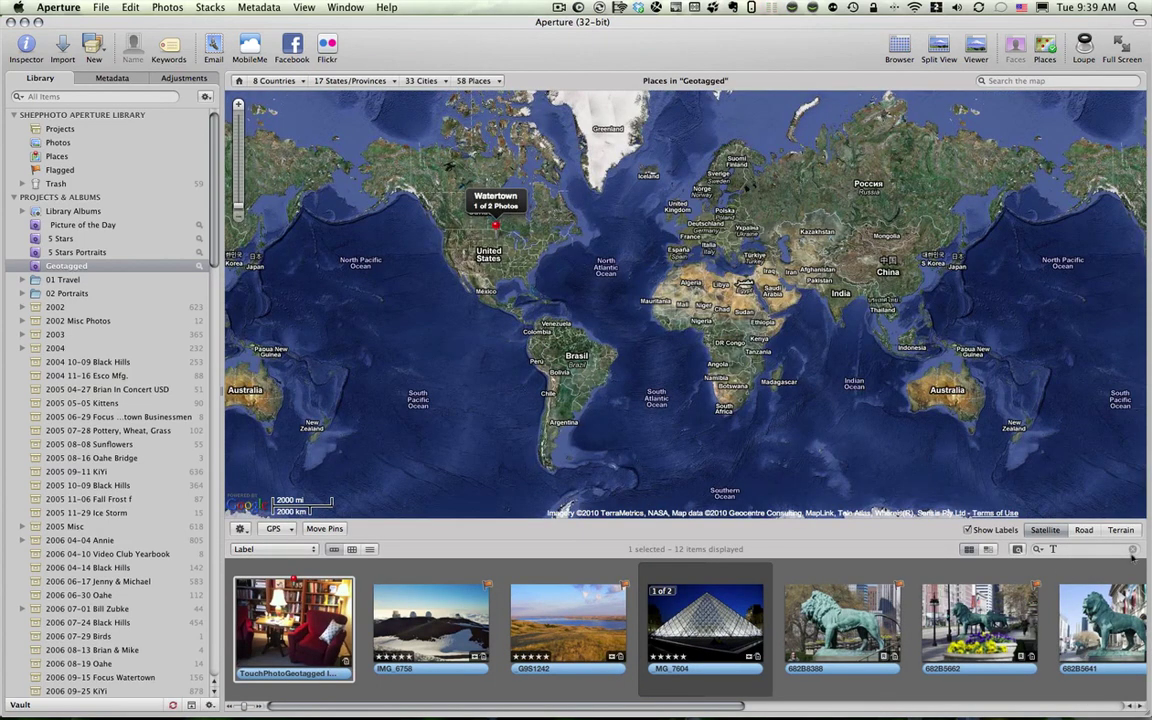
pyautogui.click(1132, 549)
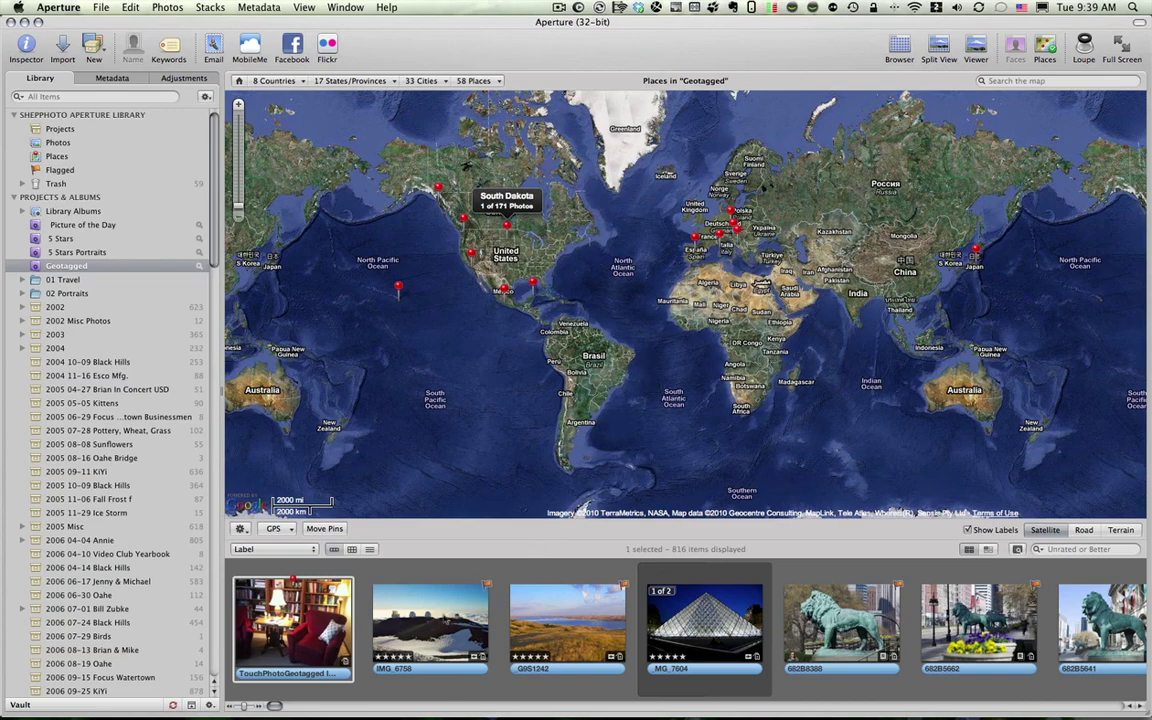
# - View the observatory photo IMG_6758 enlarged, and return to the Places map with it selected
pyautogui.click(428, 622)
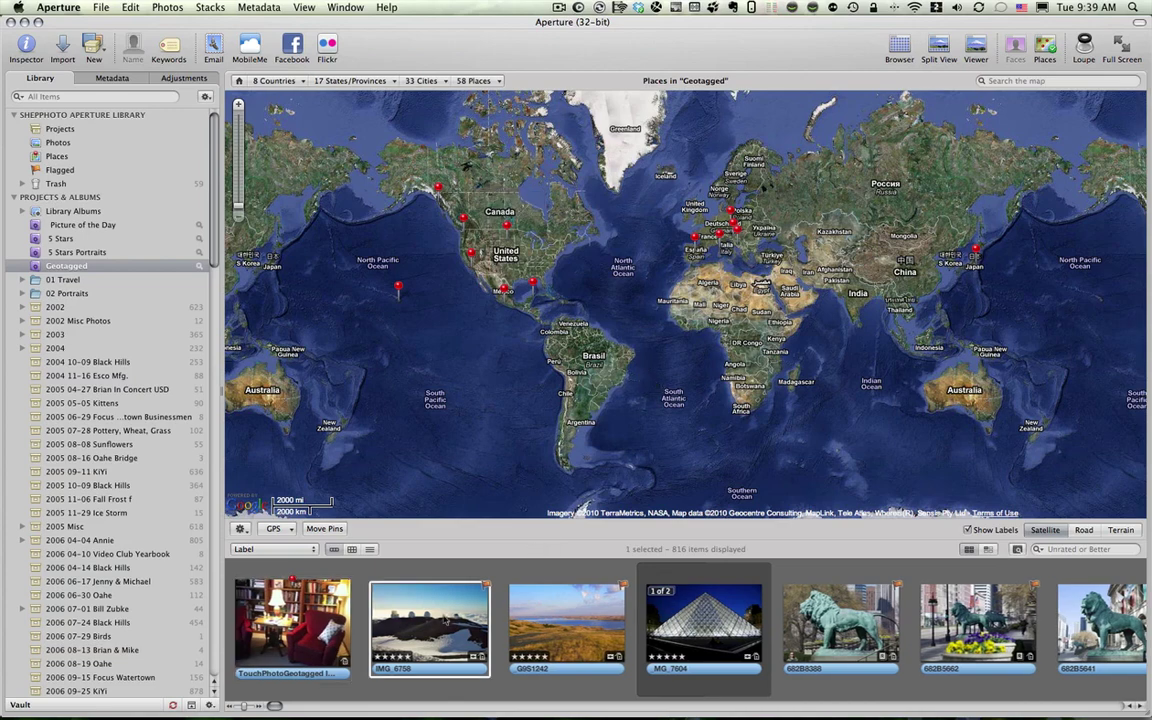
pyautogui.doubleClick(445, 620)
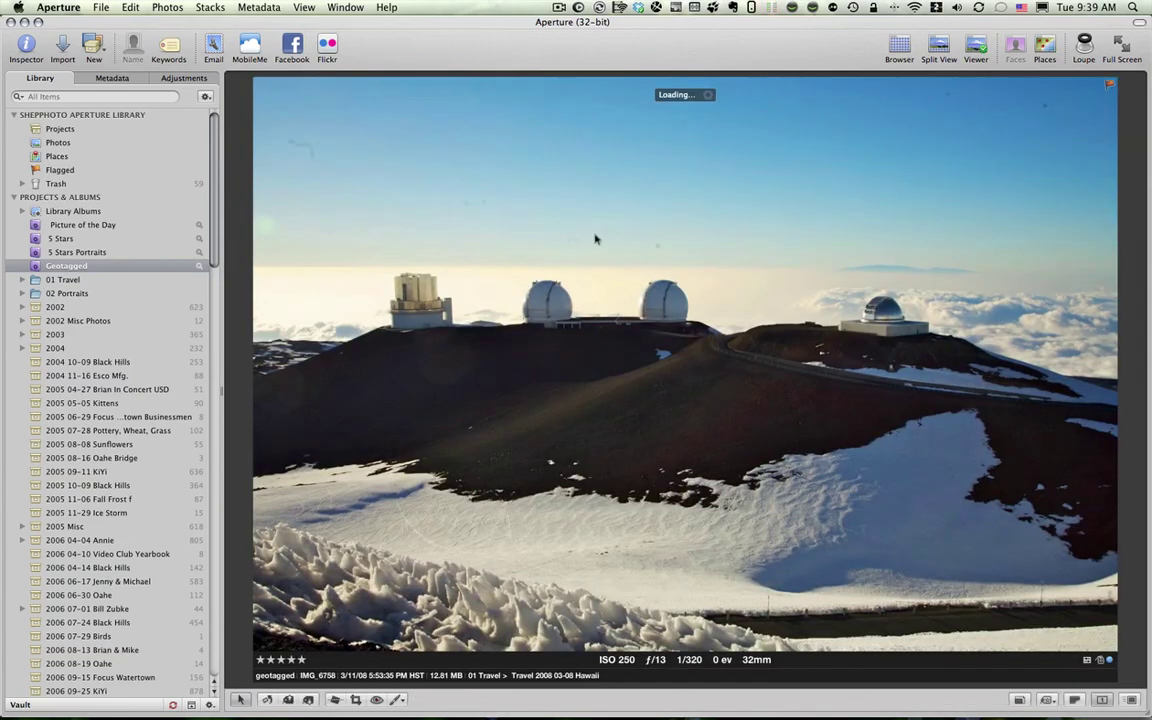
pyautogui.doubleClick(377, 580)
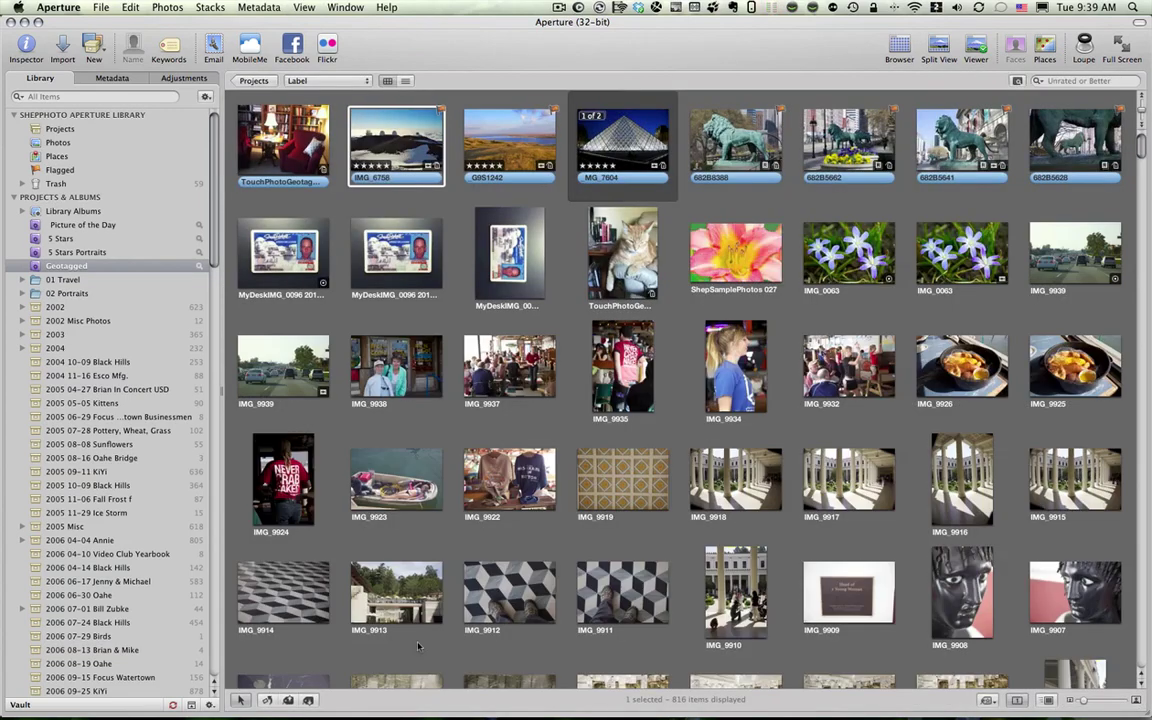
pyautogui.press('v')
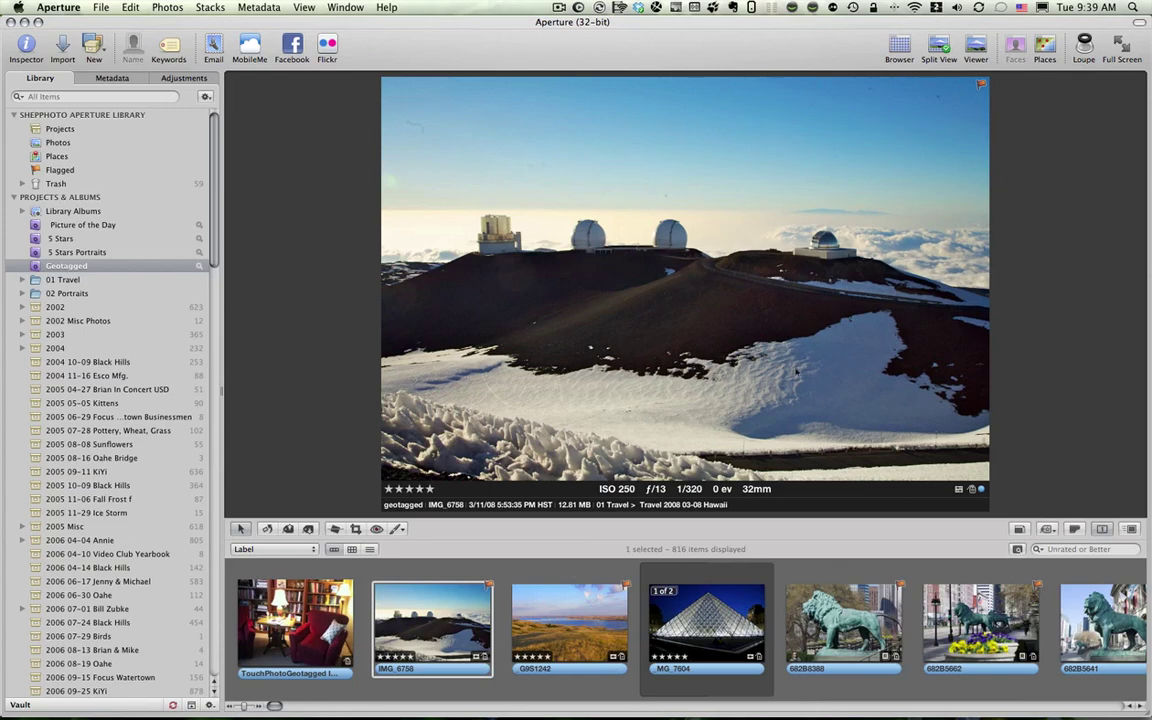
pyautogui.click(1046, 47)
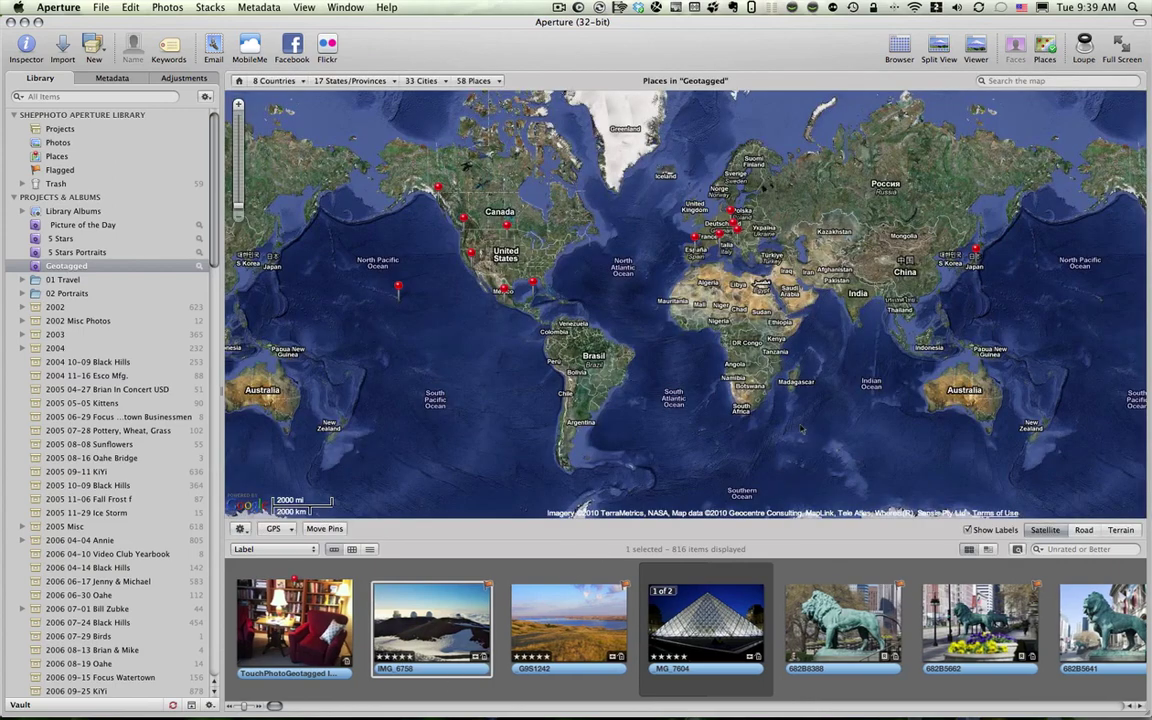
# - Search the map for "mauna" and go to Mauna Kea, Hawaii Island
pyautogui.click(1048, 81)
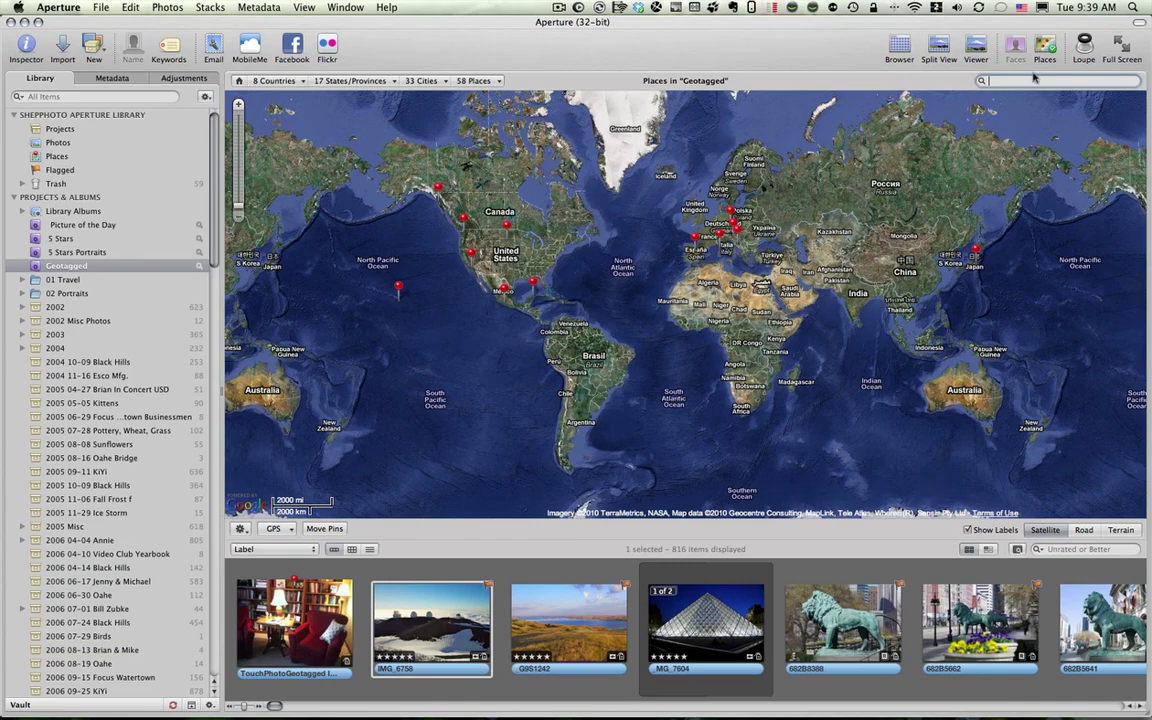
pyautogui.write('m')
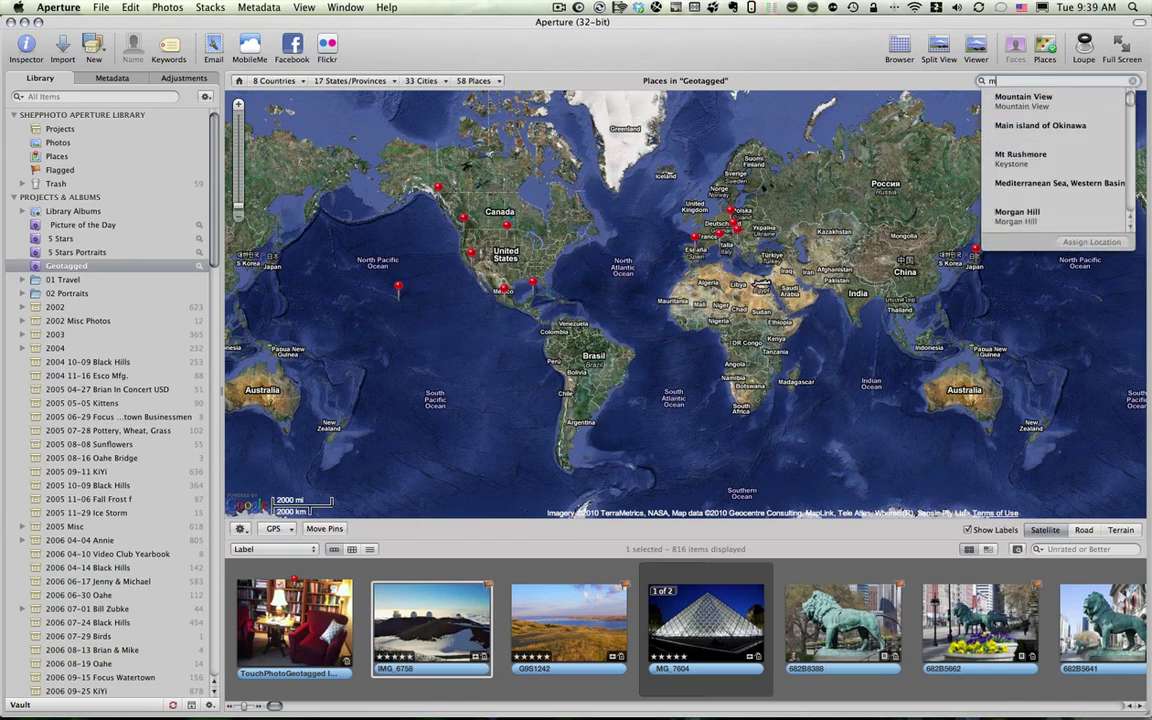
pyautogui.write('auna')
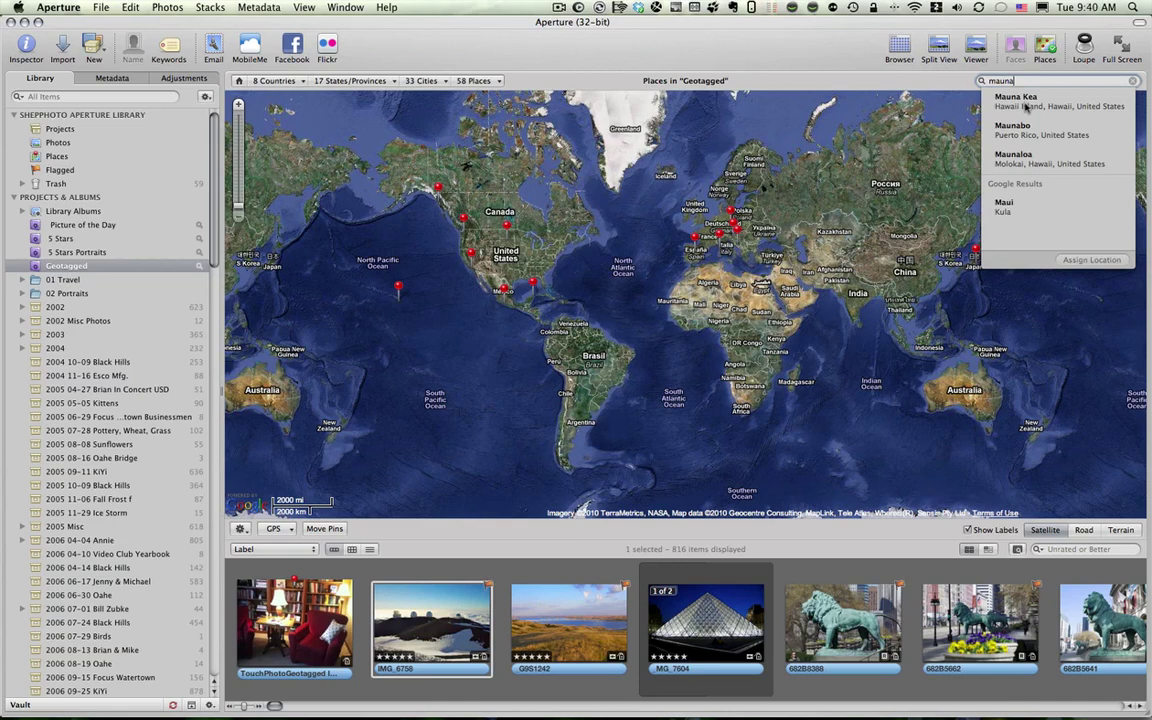
pyautogui.click(1025, 104)
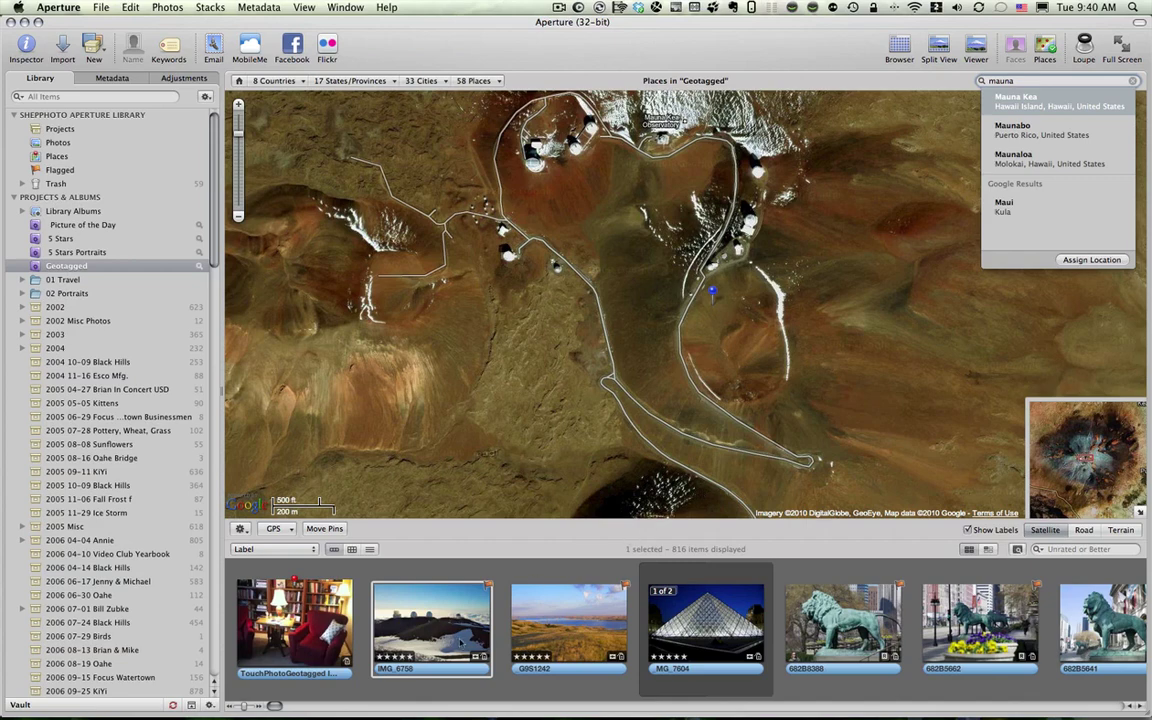
# - Place the photo IMG_6758 on the map beside the road near the Mauna Kea observatories and accept the pin location
pyautogui.moveTo(408, 588); pyautogui.dragTo(737, 170)
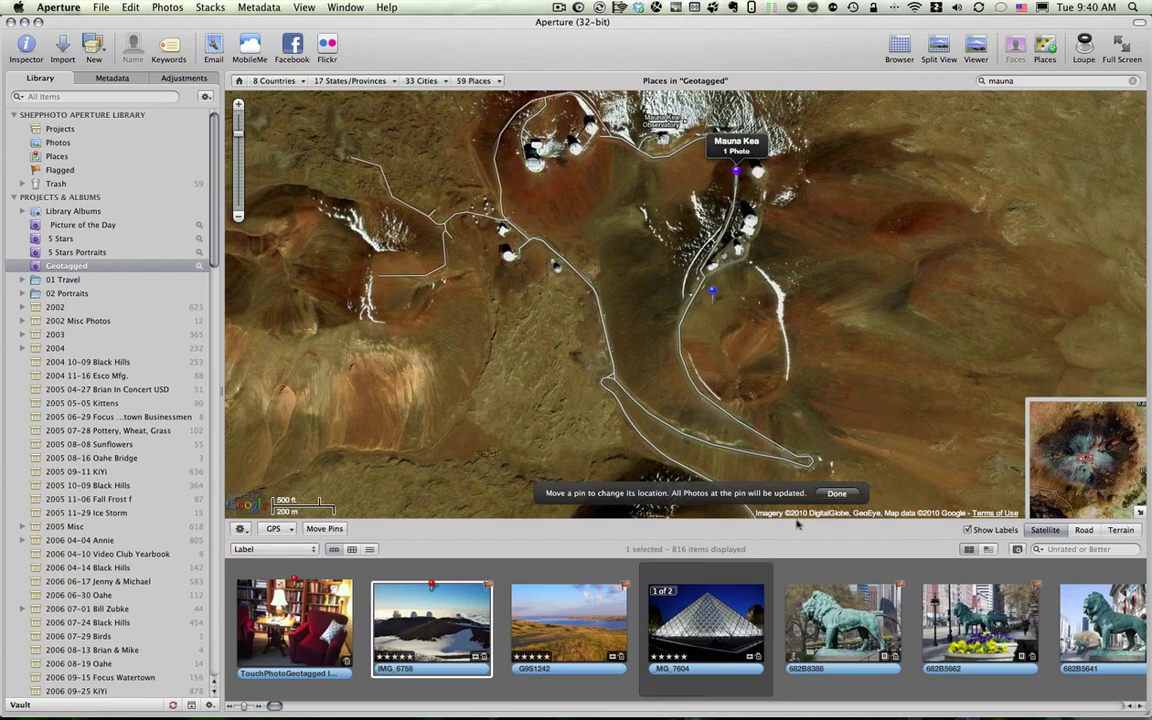
pyautogui.click(836, 493)
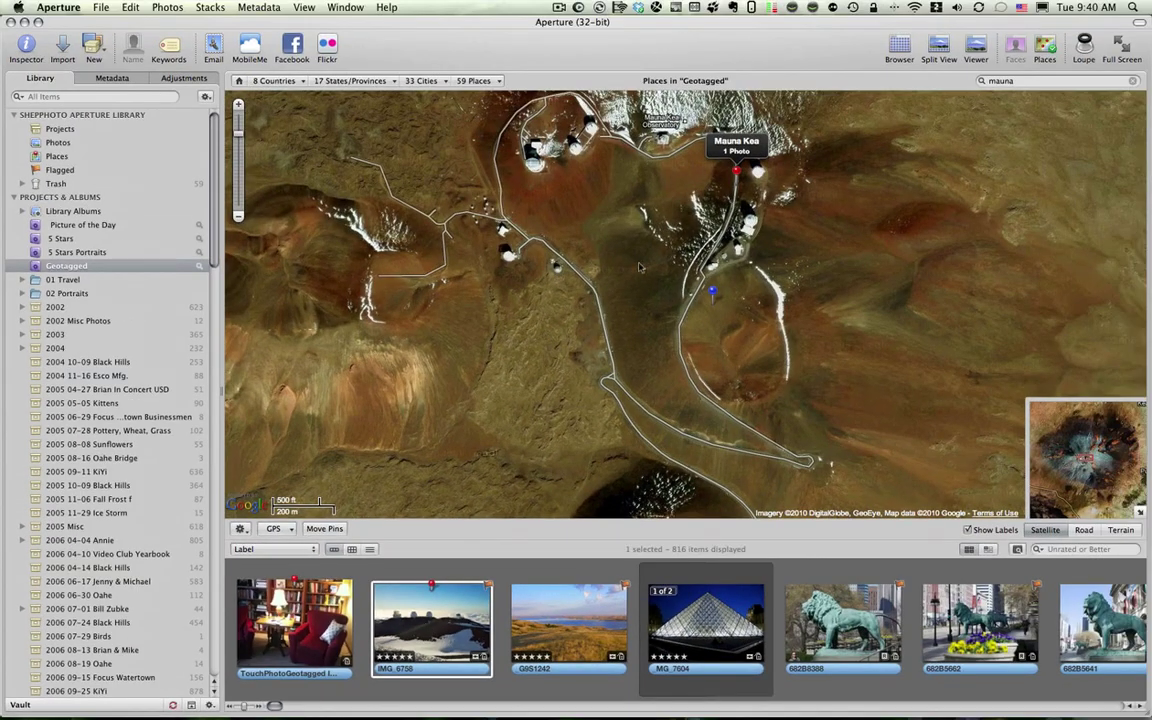
pyautogui.moveTo(767, 147)
# - View the glass pyramid photo MG_7604 enlarged, and return to the Places map with it selected
pyautogui.click(558, 636)
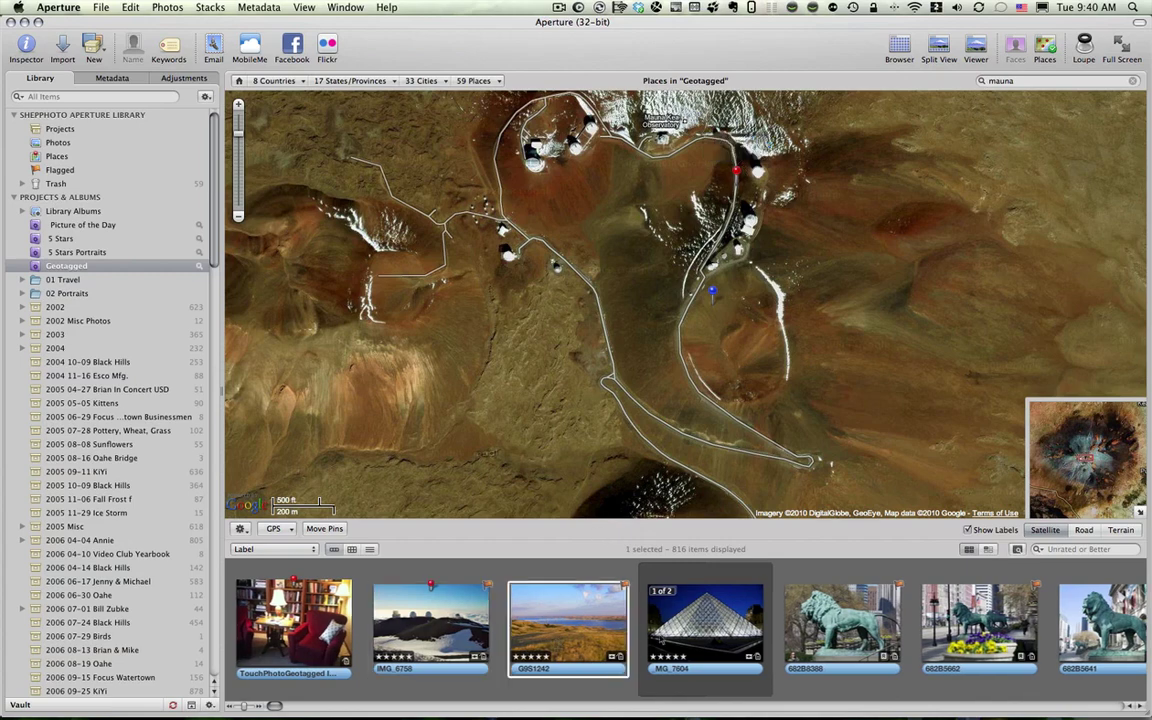
pyautogui.click(705, 633)
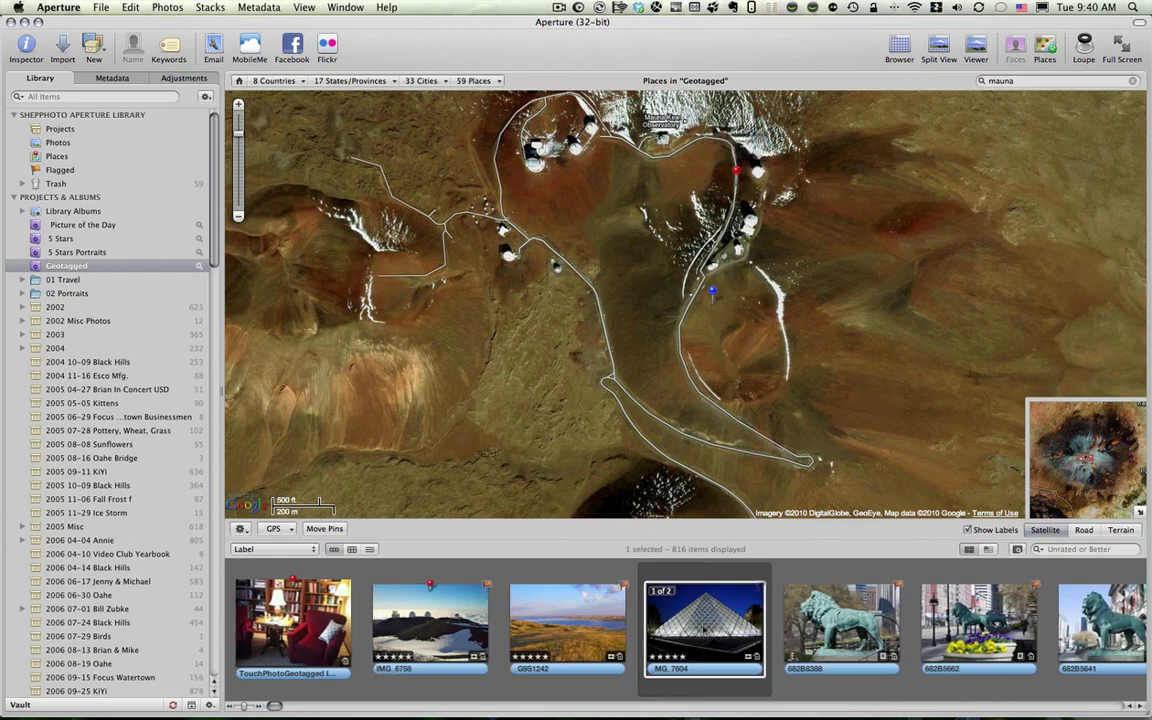
pyautogui.doubleClick(703, 629)
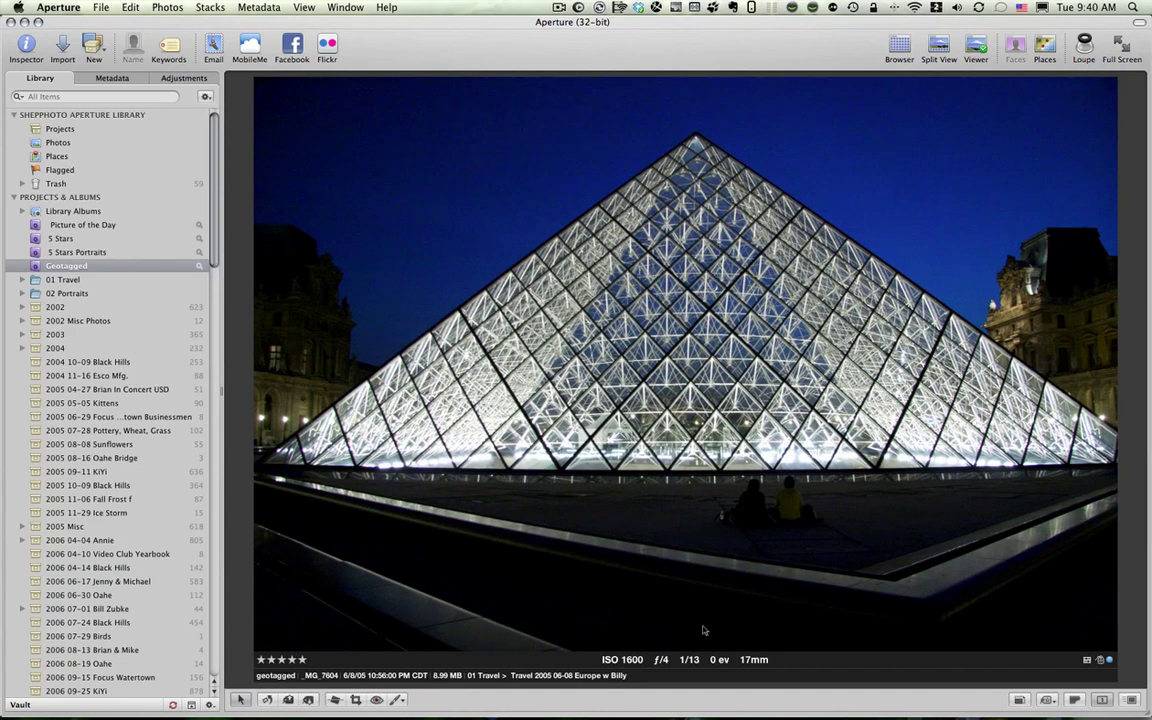
pyautogui.press('v')
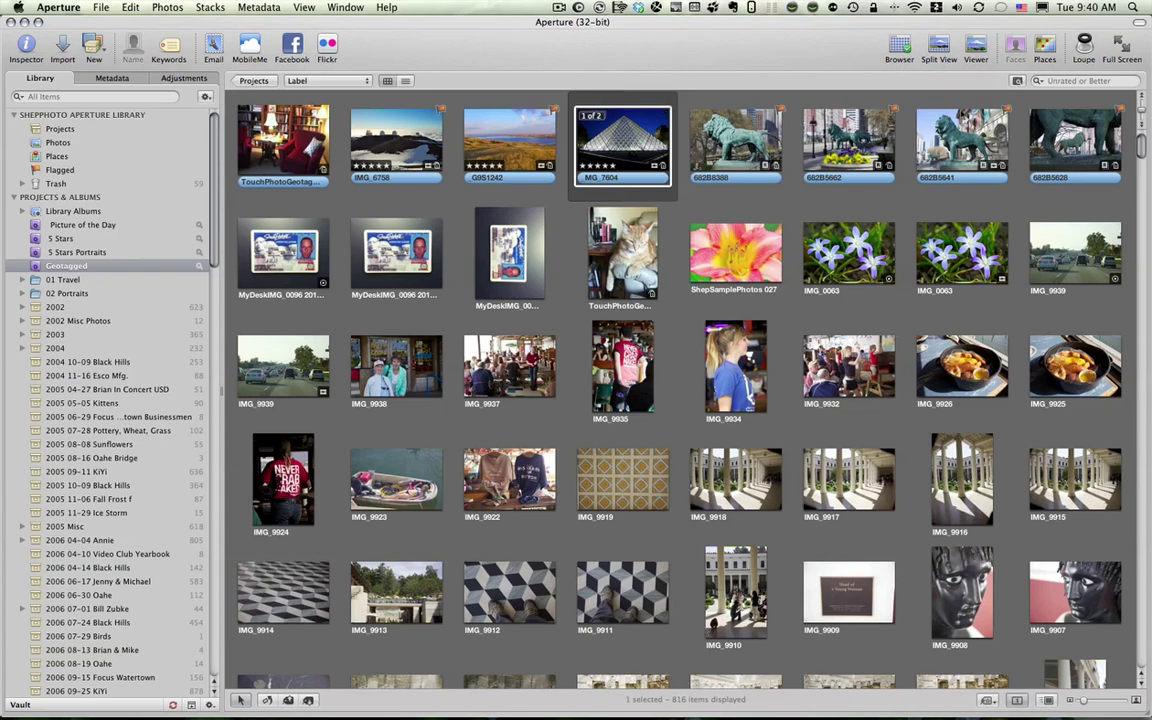
pyautogui.click(1044, 50)
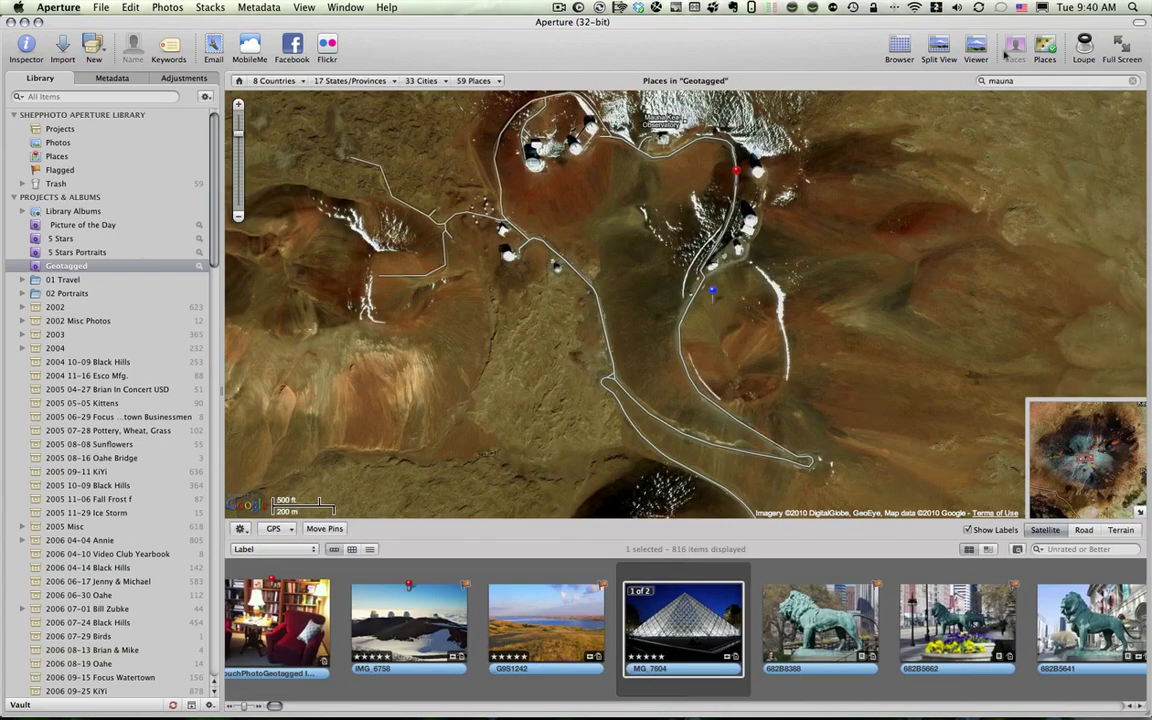
# - Search the map for "paris, f" and go to Paris, Île-de-France
pyautogui.moveTo(1028, 81); pyautogui.dragTo(936, 80)
pyautogui.write('paris')
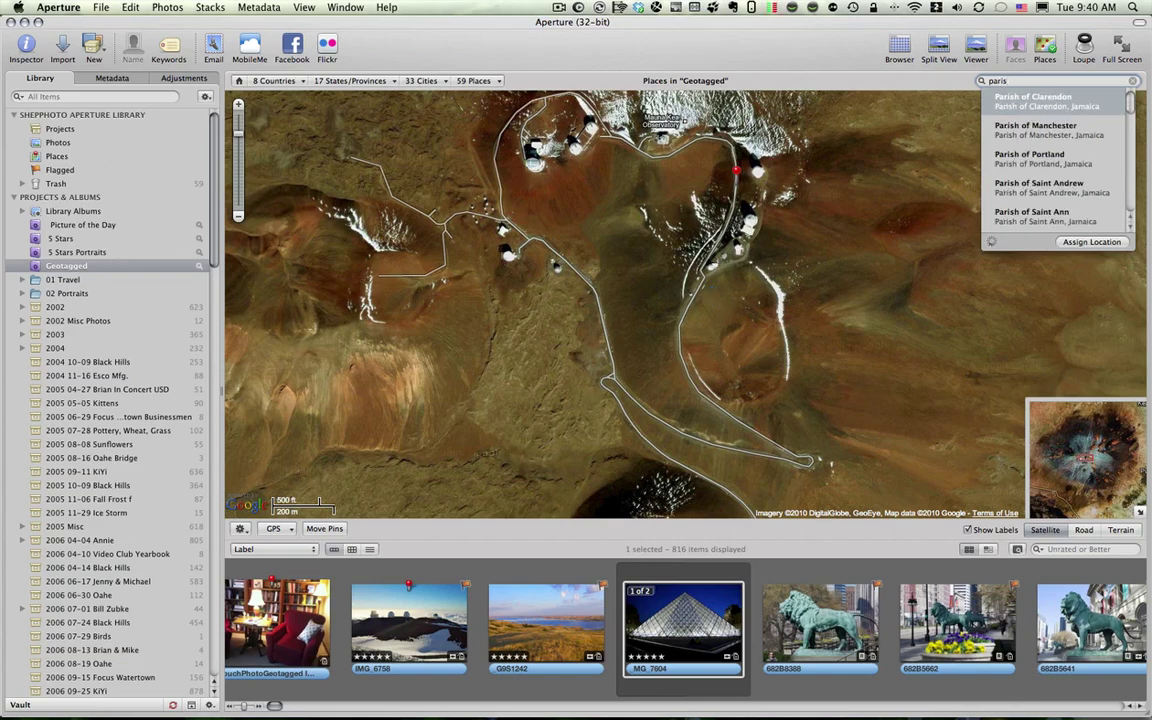
pyautogui.write(', f')
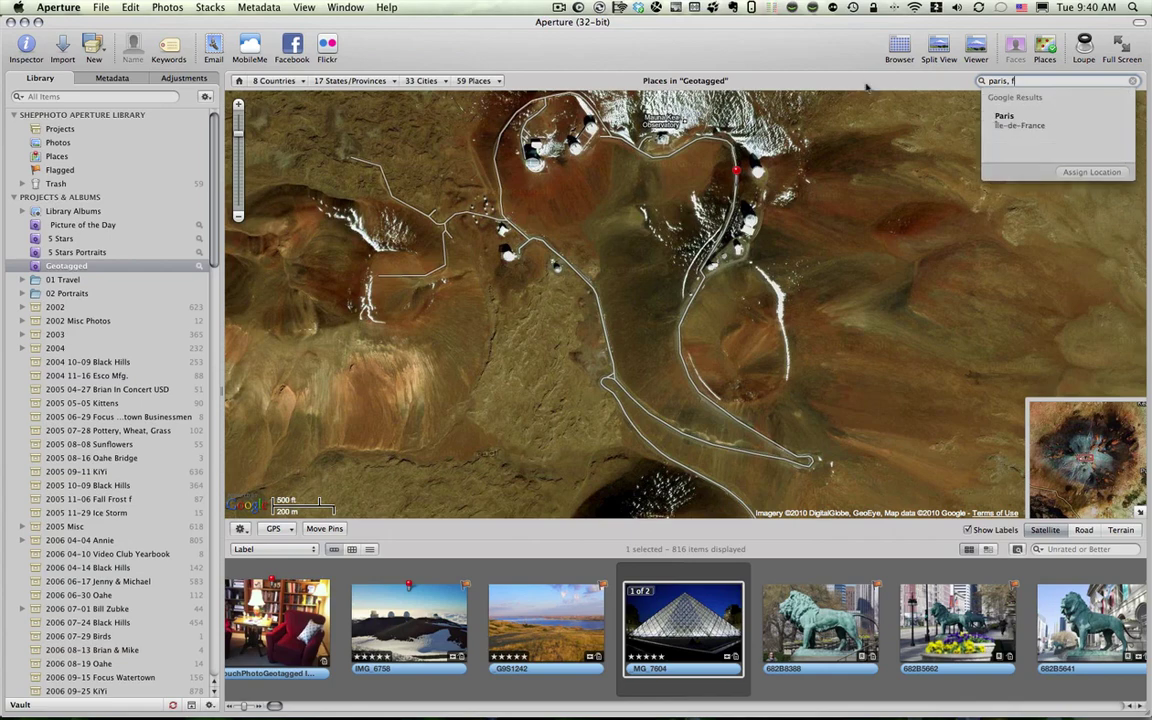
pyautogui.click(1015, 124)
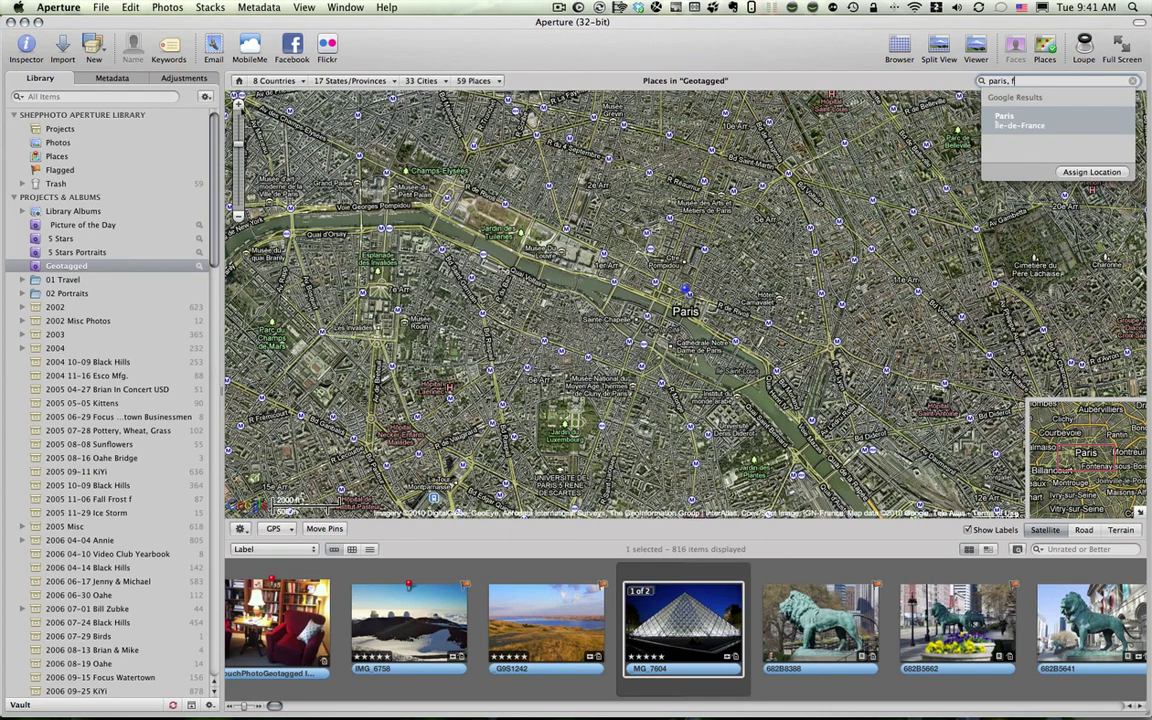
# - Place the photo MG_7604 on the map in the courtyard beside the Louvre pyramid and accept the pin location
pyautogui.click(239, 106)
pyautogui.click(239, 105)
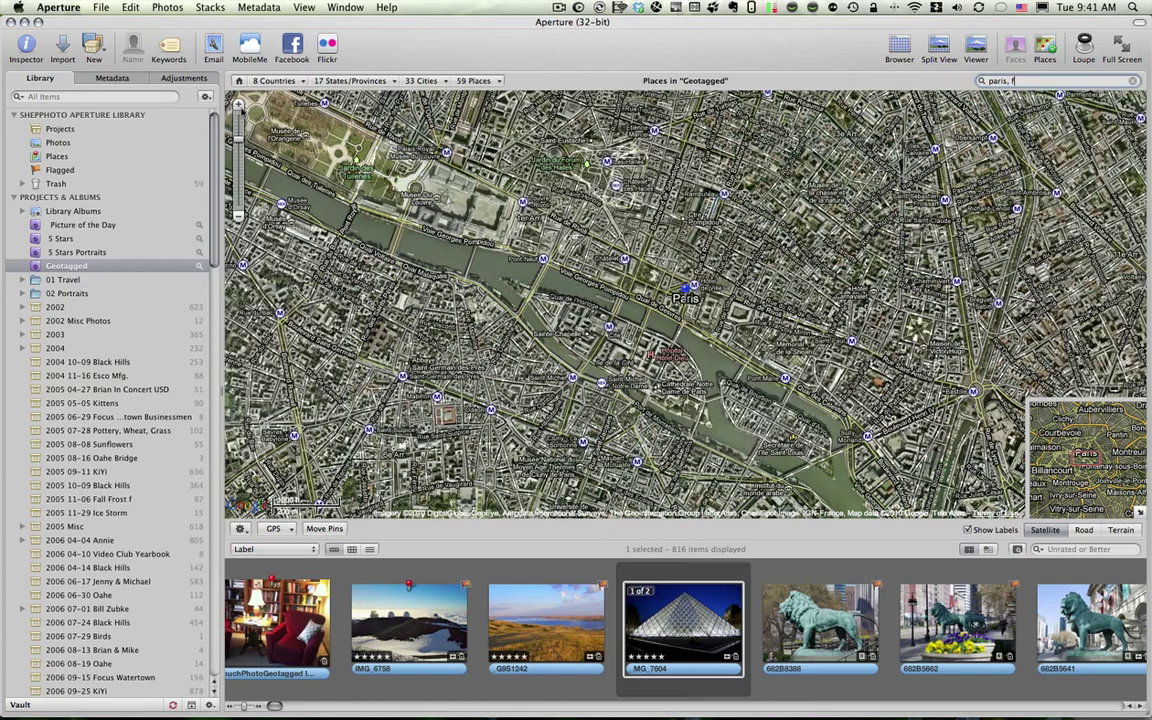
pyautogui.click(239, 105)
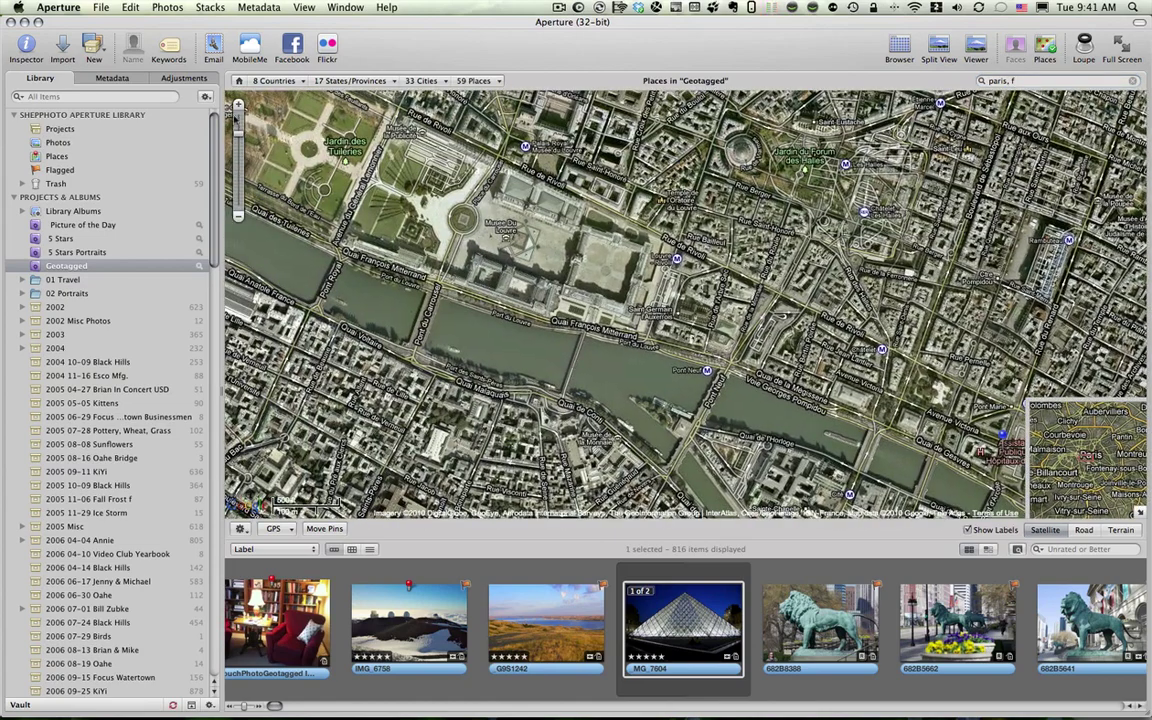
pyautogui.click(237, 105)
pyautogui.moveTo(430, 263); pyautogui.dragTo(597, 290)
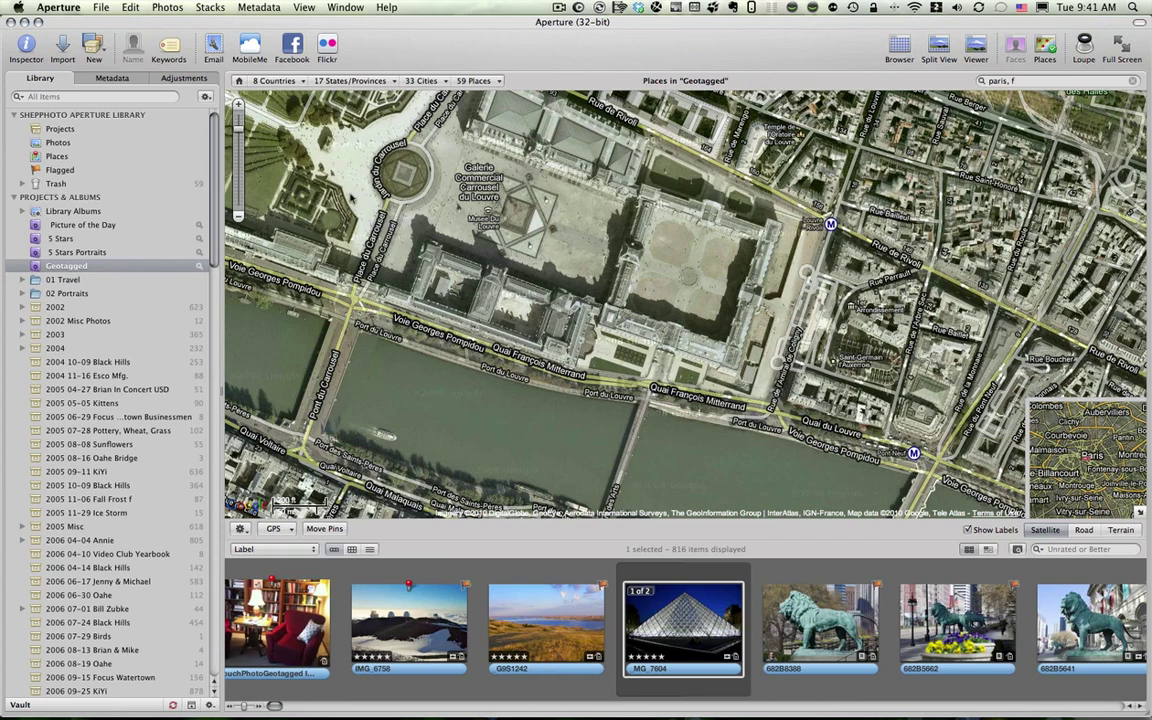
pyautogui.click(238, 104)
pyautogui.moveTo(437, 258); pyautogui.dragTo(540, 310)
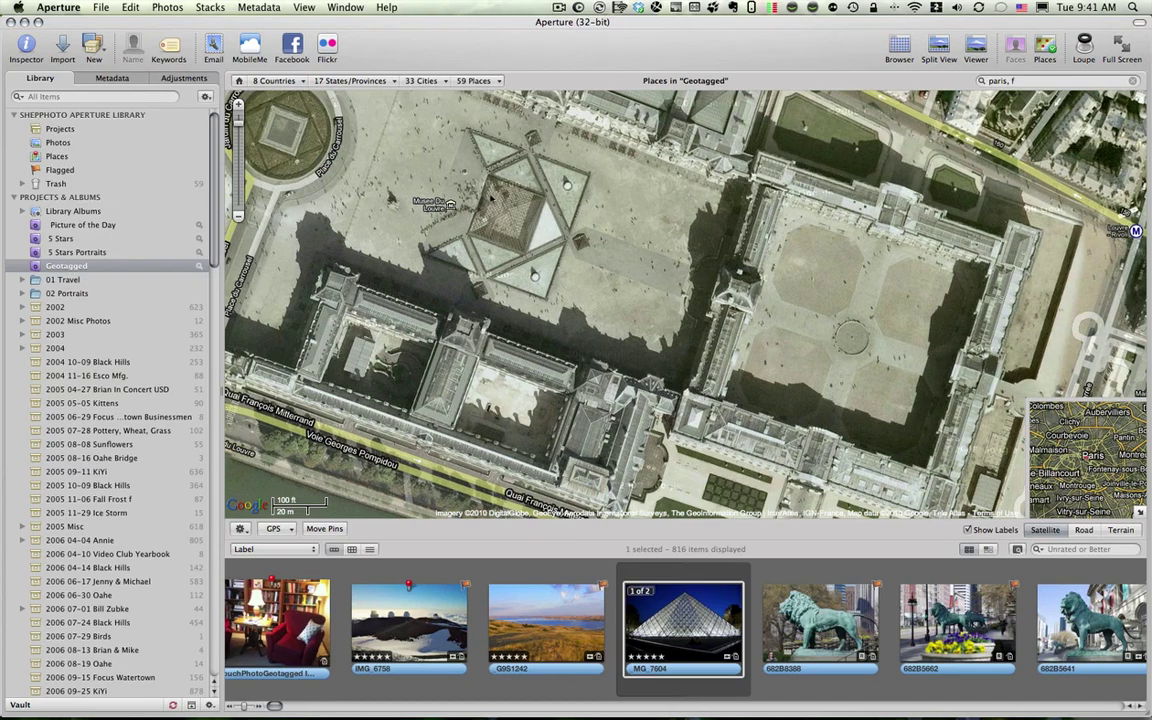
pyautogui.moveTo(713, 597); pyautogui.dragTo(613, 199)
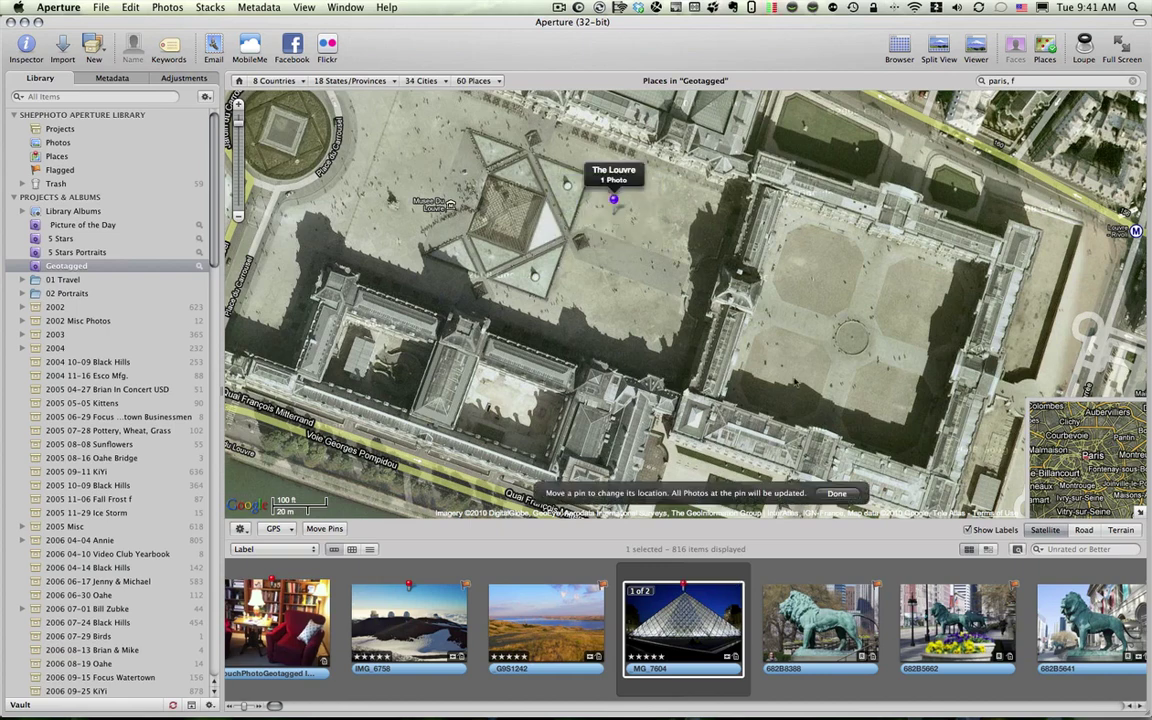
pyautogui.click(836, 493)
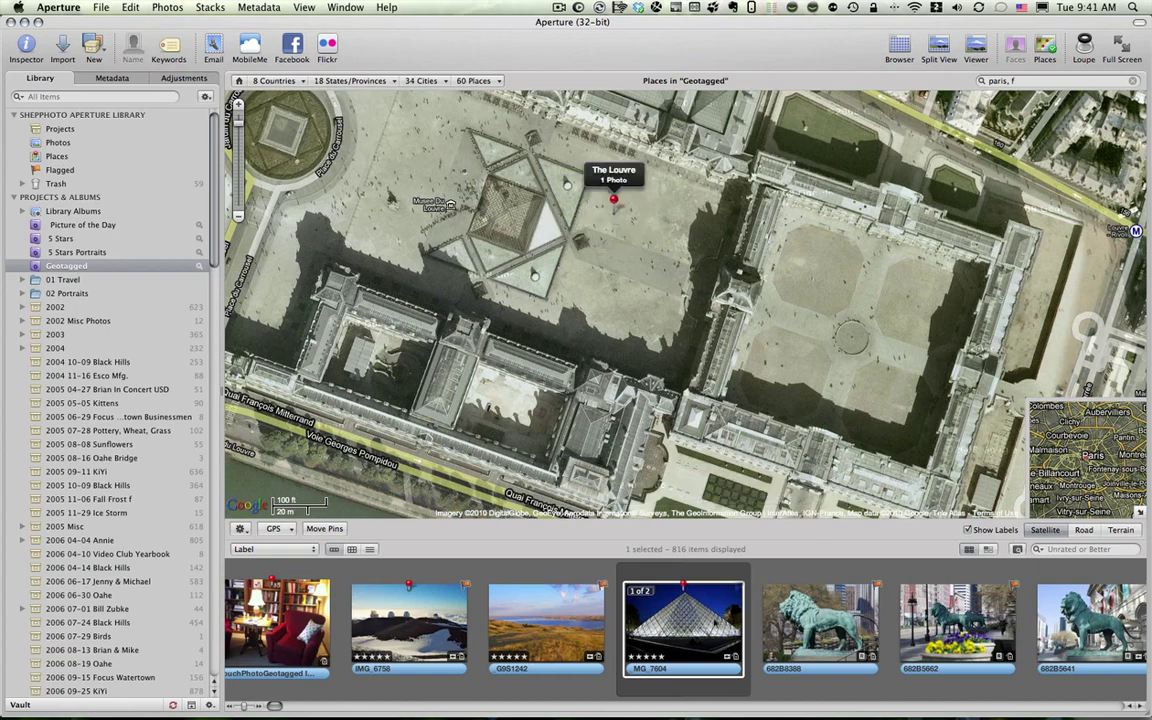
# - Locate IMG_6758 on the map, show only the photos at its Hawaii pin and select them, and clear the filter
pyautogui.click(398, 612)
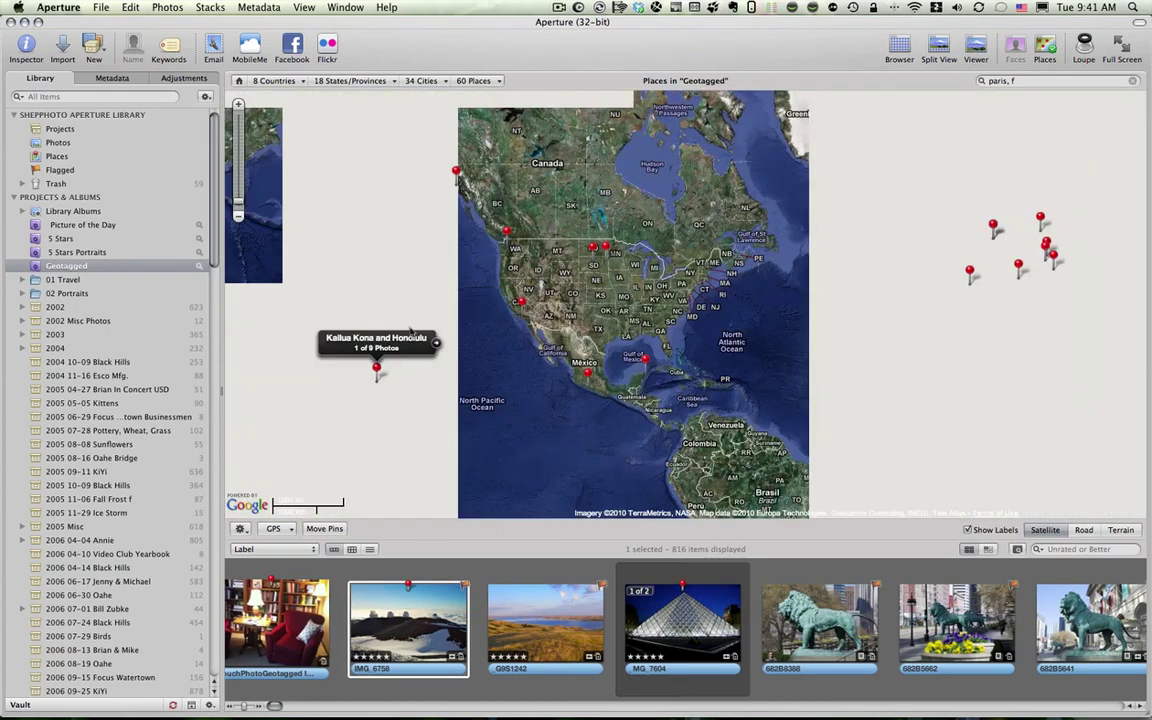
pyautogui.click(436, 343)
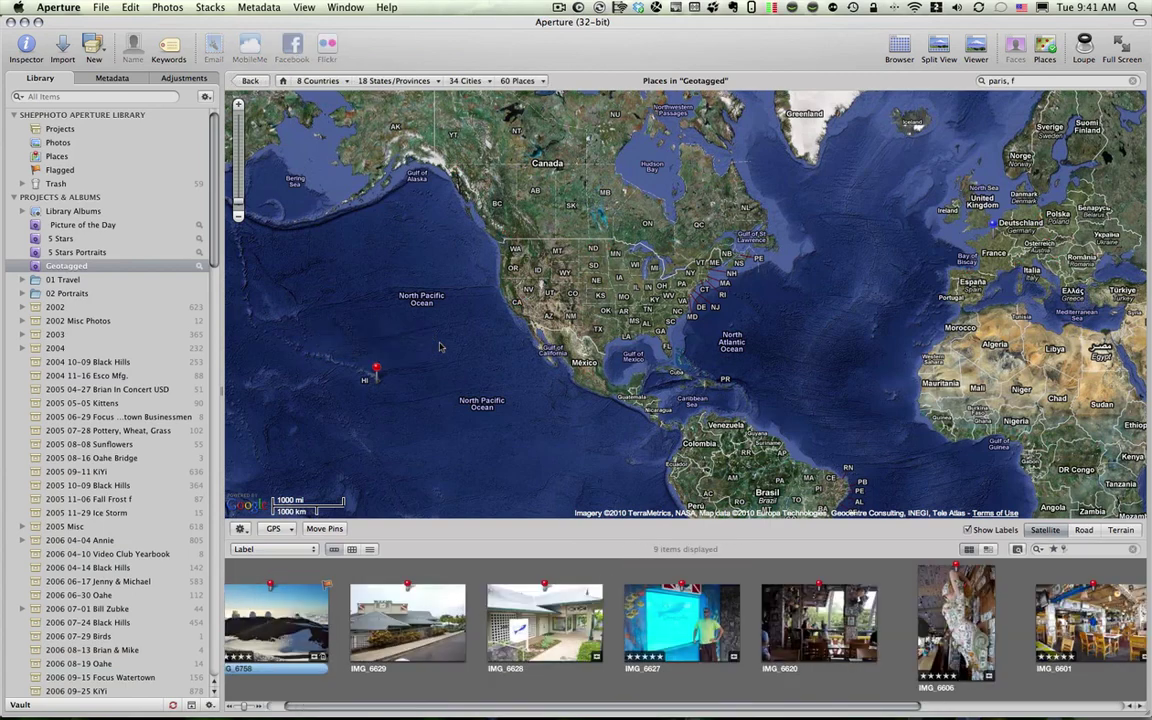
pyautogui.click(376, 368)
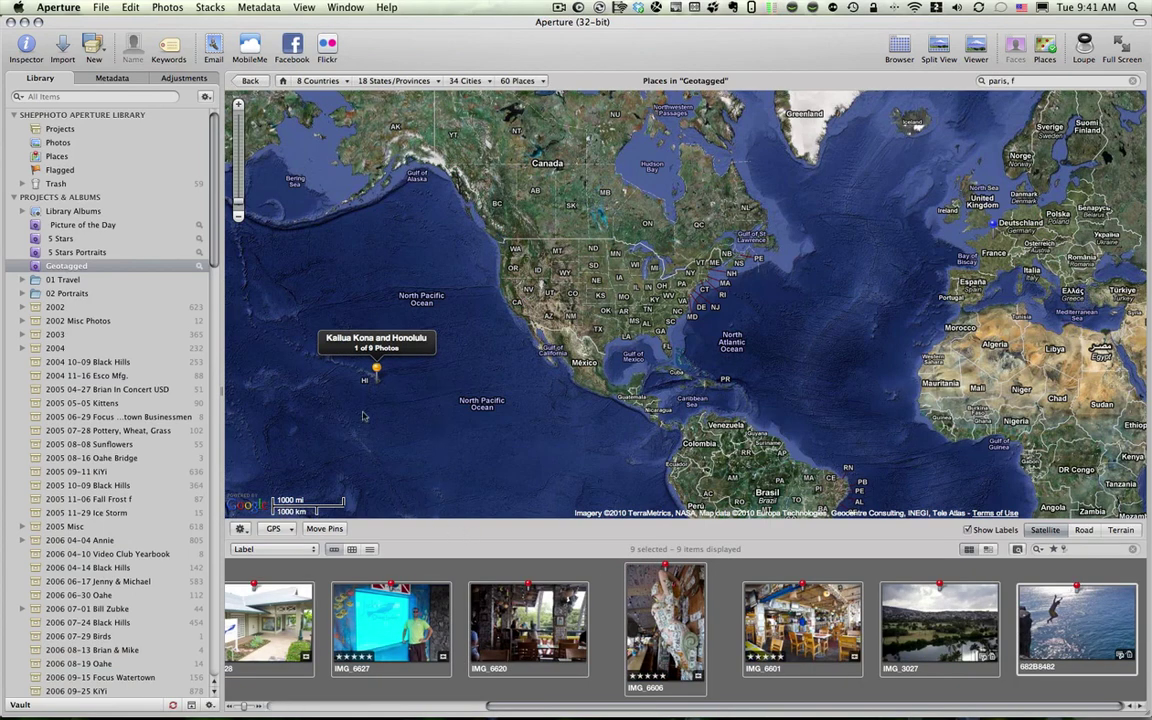
pyautogui.click(1133, 550)
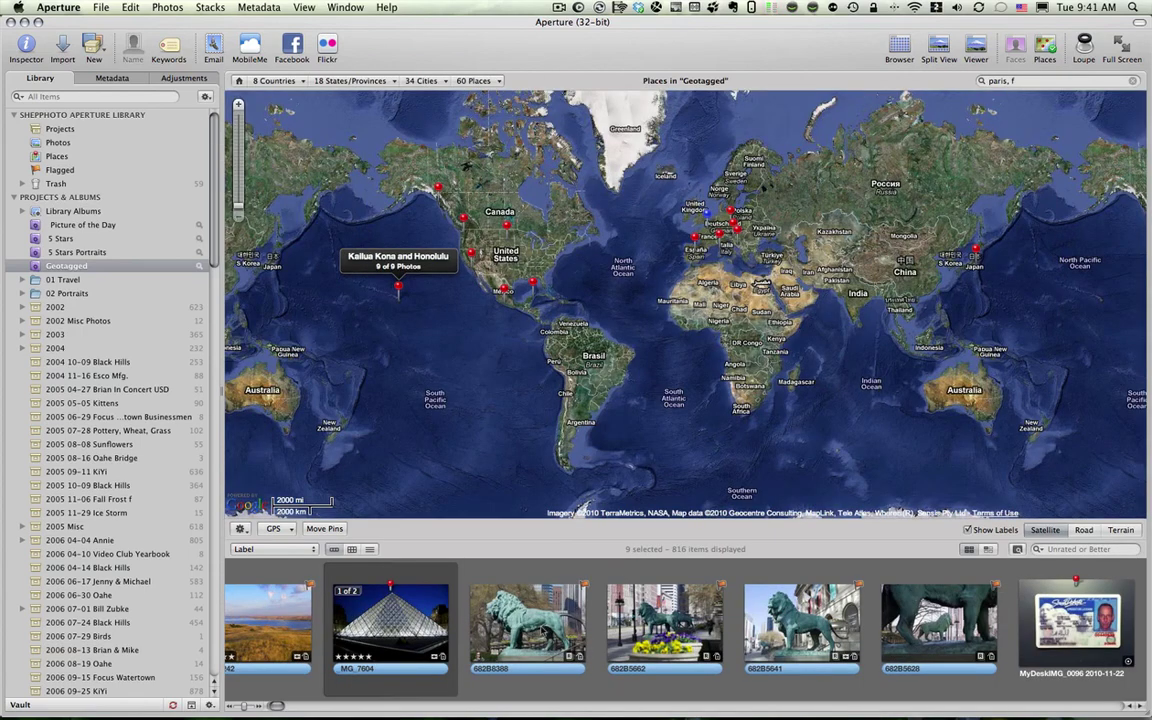
# - View the lion statue photo 682B8388 enlarged, and return to the Places map with it selected
pyautogui.hscroll(-2, 540, 627)
pyautogui.hscroll(4, 550, 628)
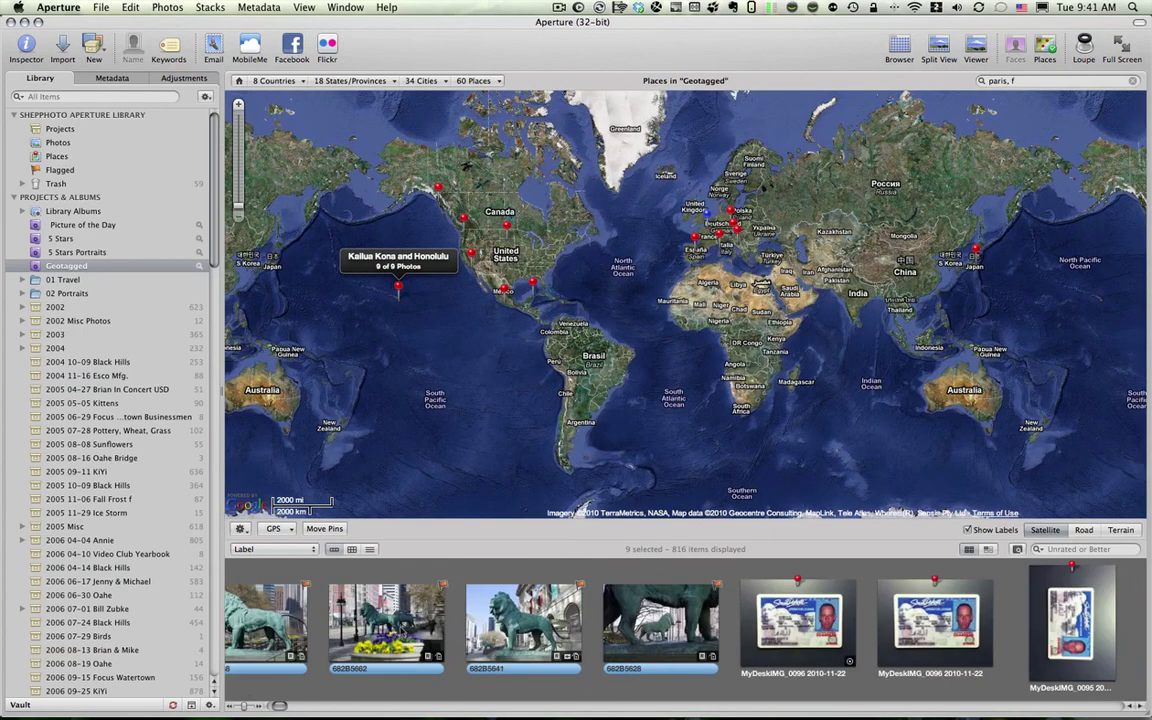
pyautogui.hscroll(-2, 485, 615)
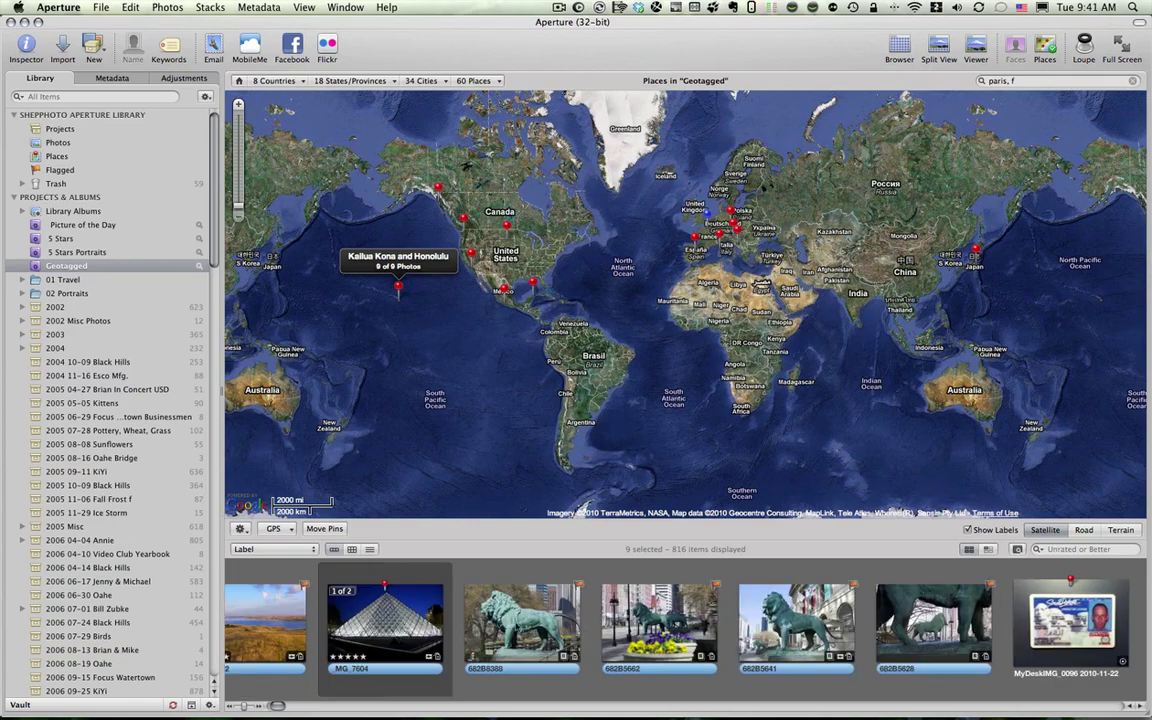
pyautogui.doubleClick(516, 626)
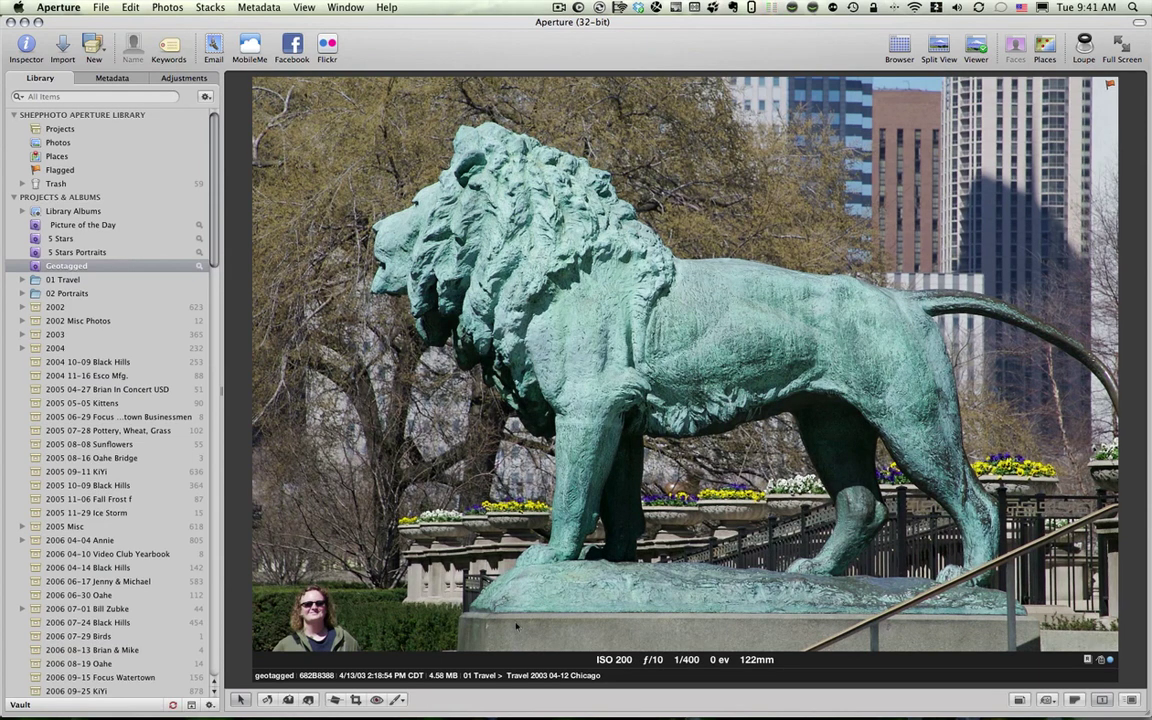
pyautogui.doubleClick(516, 626)
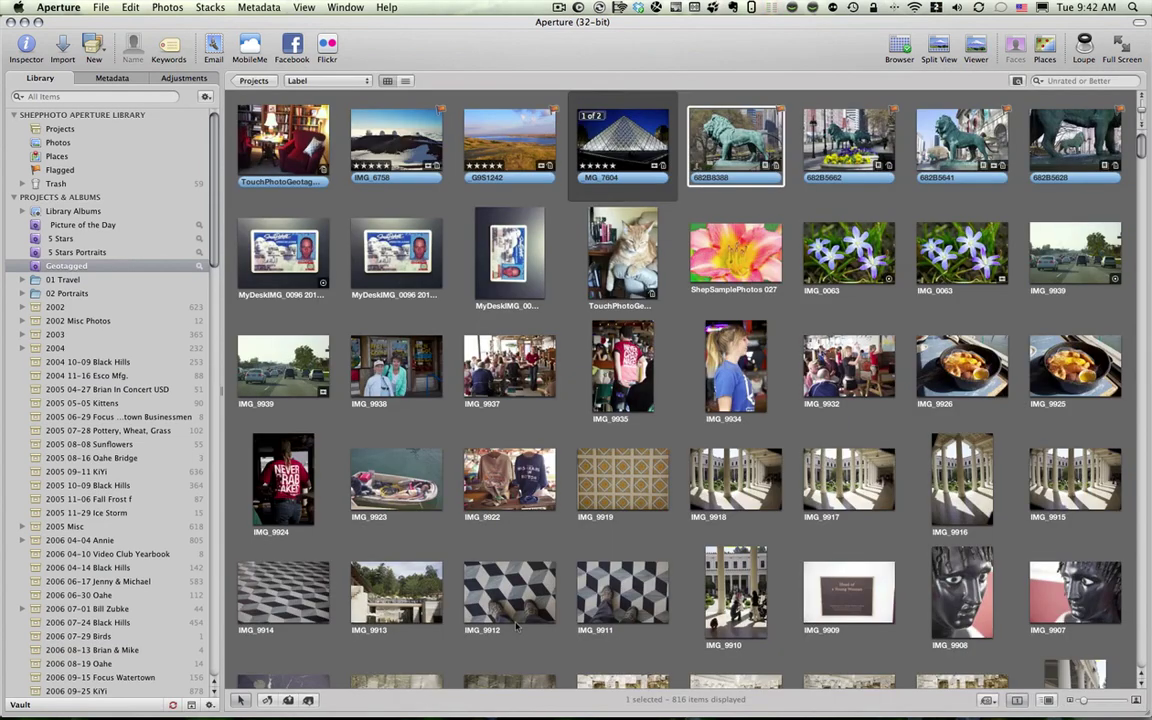
pyautogui.press('v')
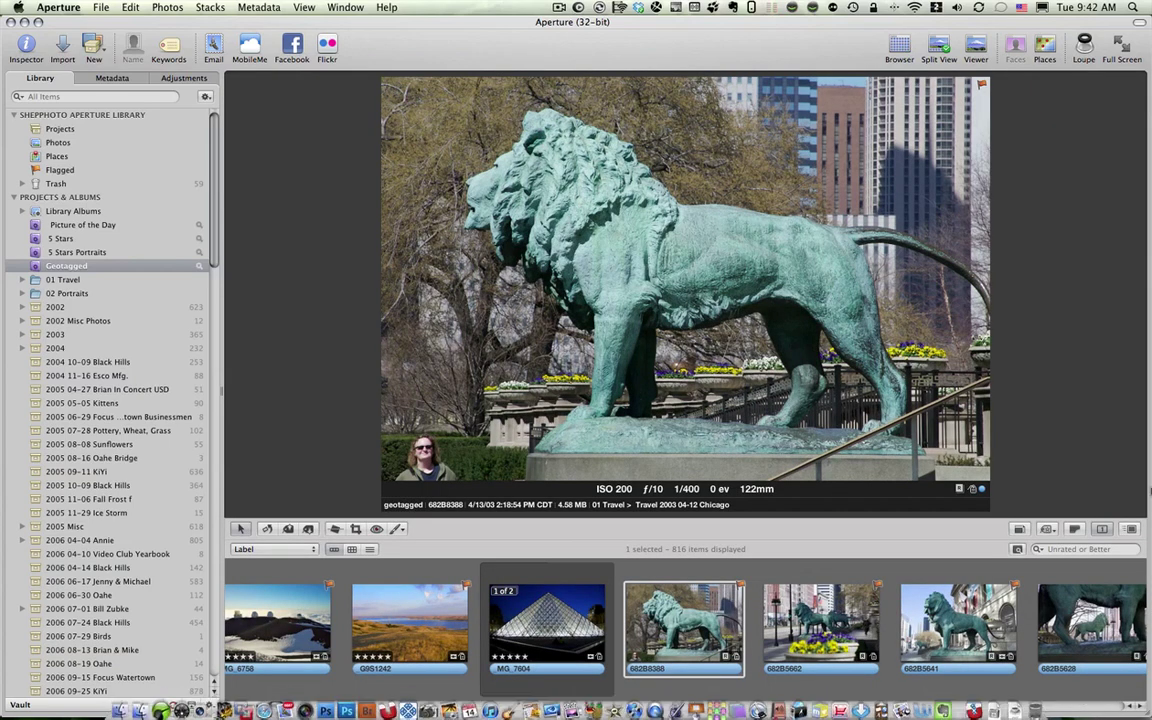
pyautogui.click(1045, 47)
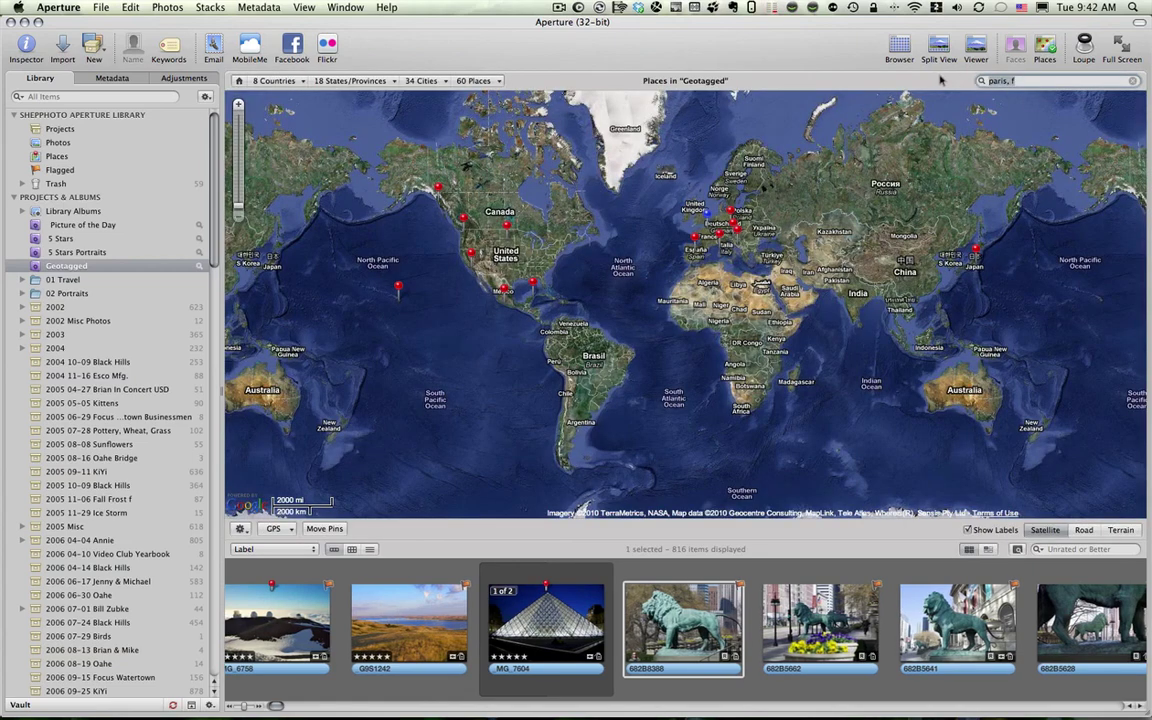
# - Search the map for "chicago art" and go to The Art Institute of Chicago
pyautogui.press('super+a')
pyautogui.write('chicago')
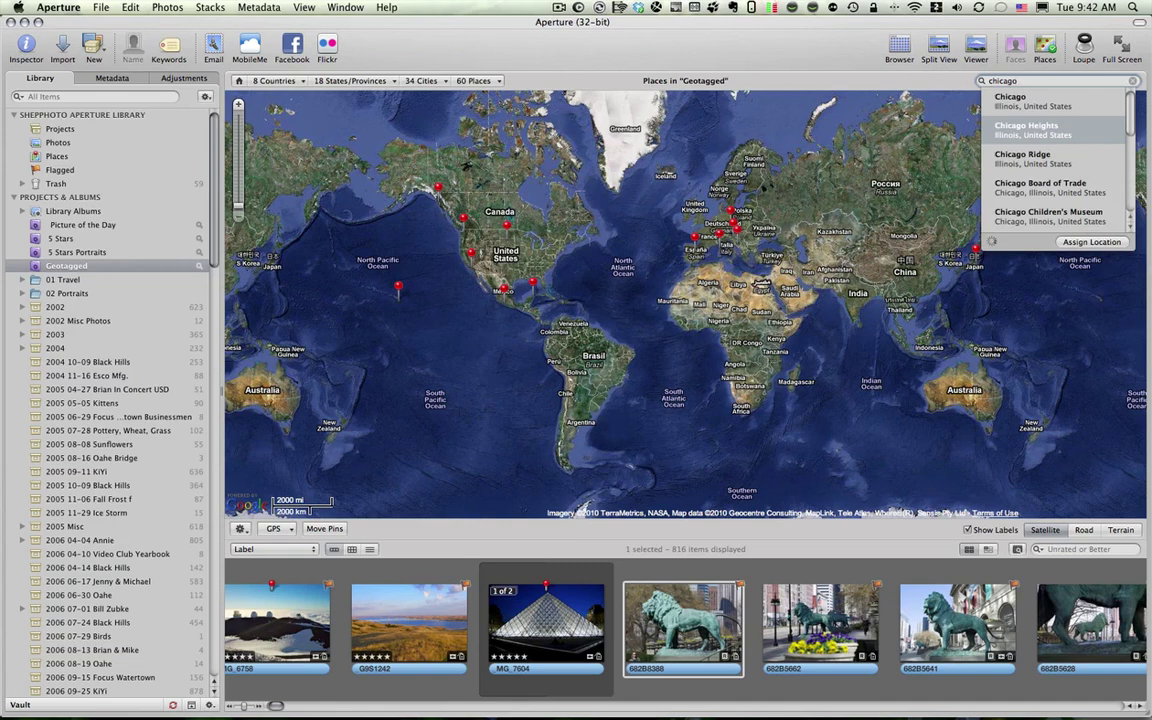
pyautogui.write(' ar')
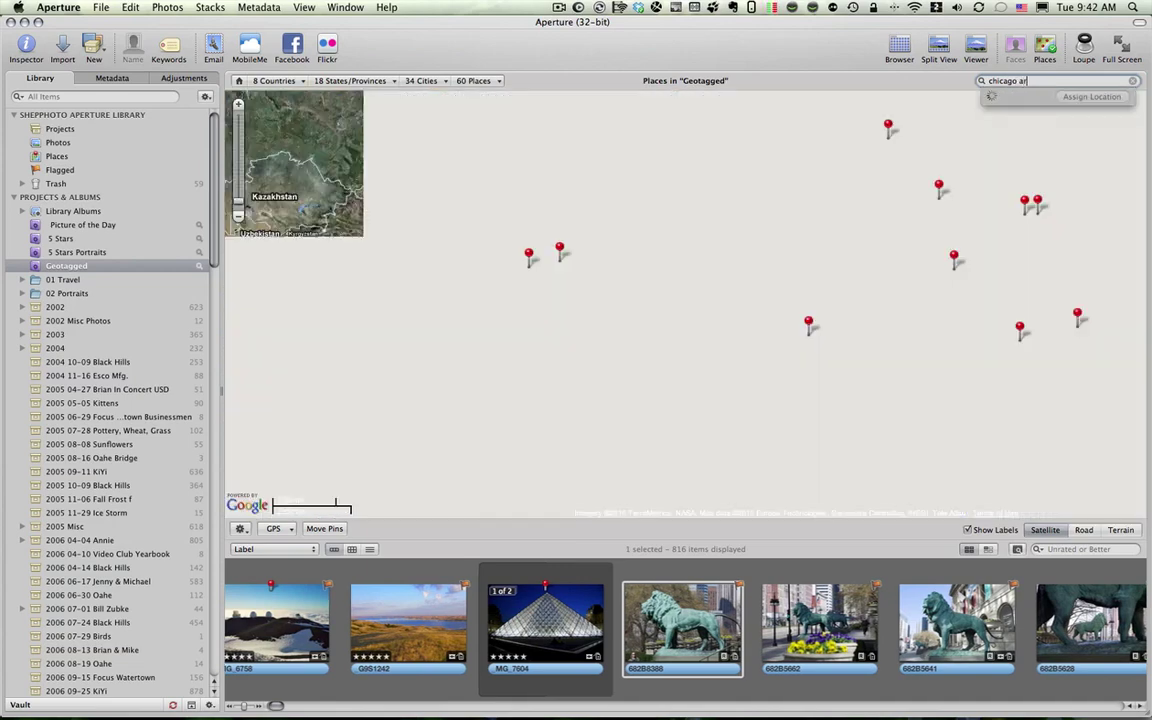
pyautogui.write('t')
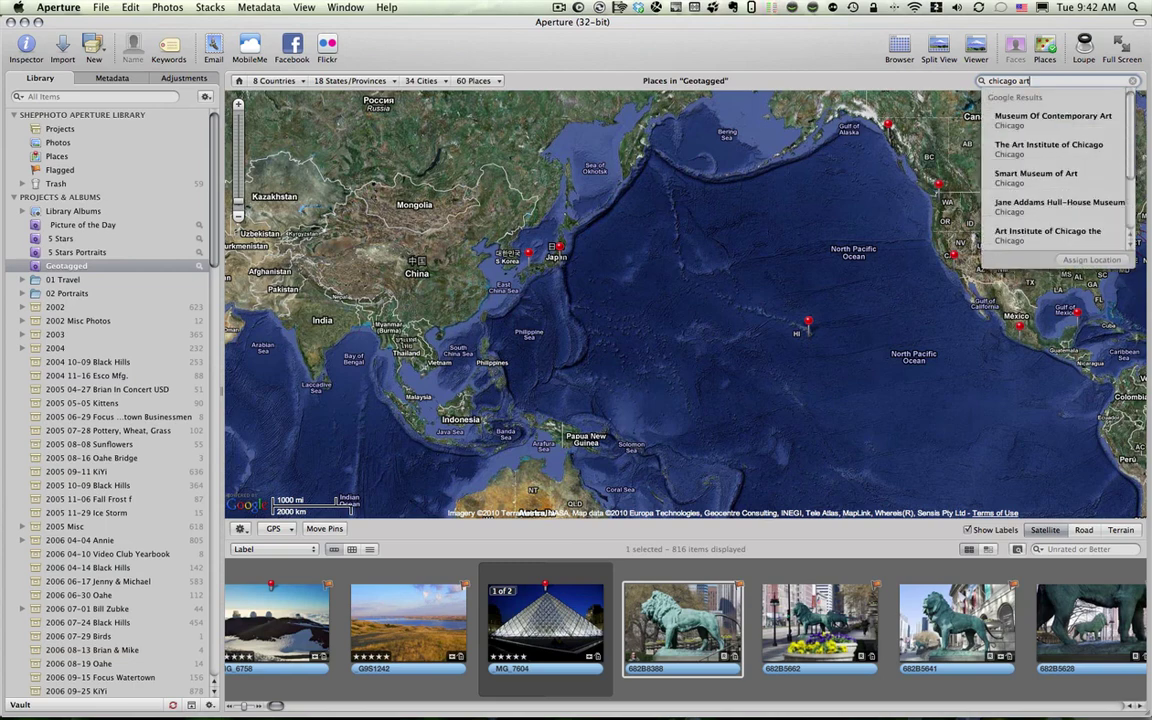
pyautogui.click(1018, 151)
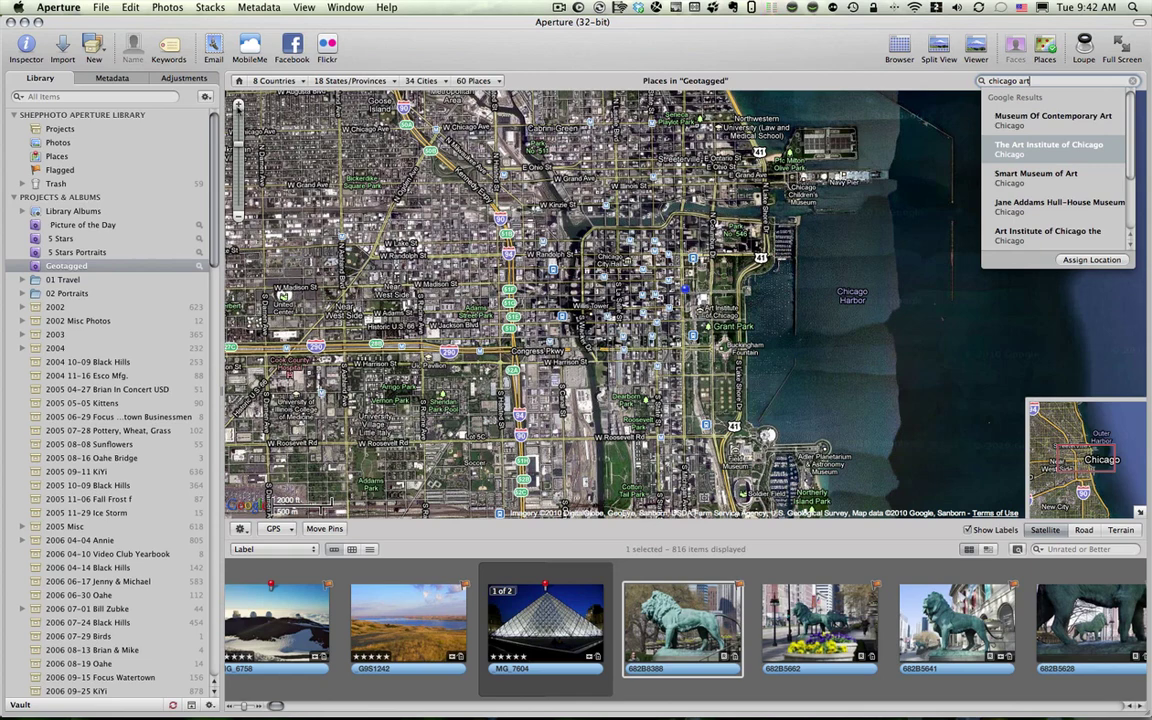
# - Place the four lion statue photos on the map at the Art Institute's Michigan Avenue entrance, accept the pin location, and open that pin's photos
pyautogui.click(238, 104)
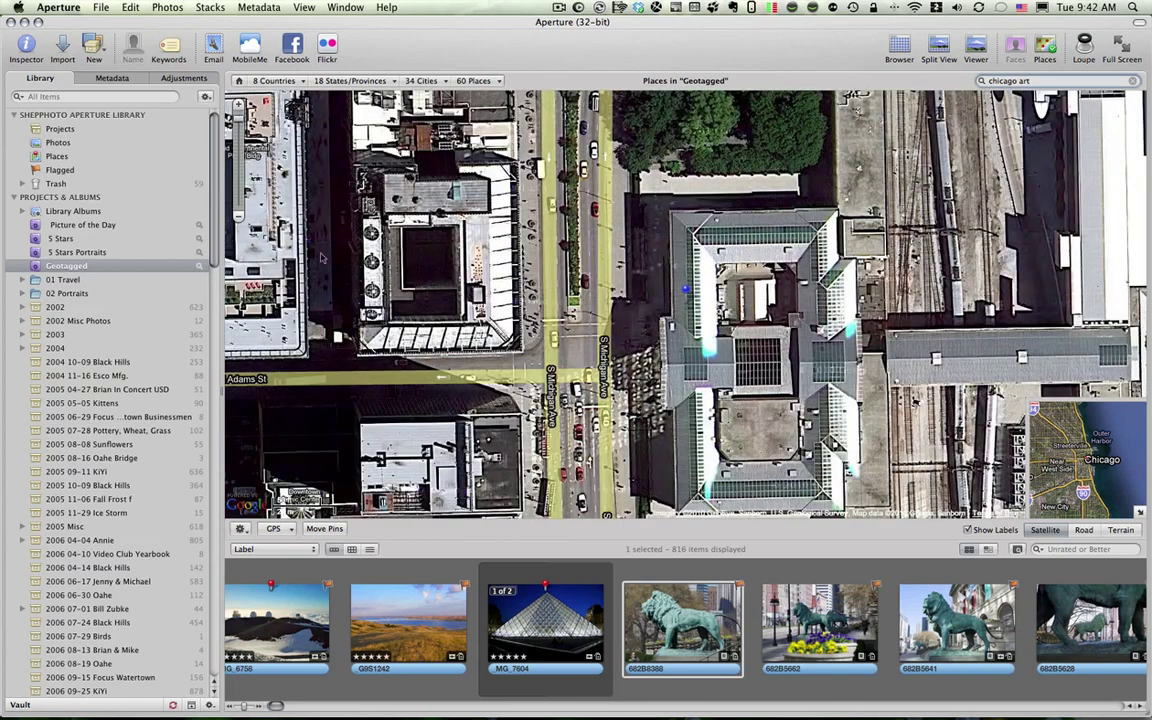
pyautogui.moveTo(780, 414); pyautogui.dragTo(804, 300)
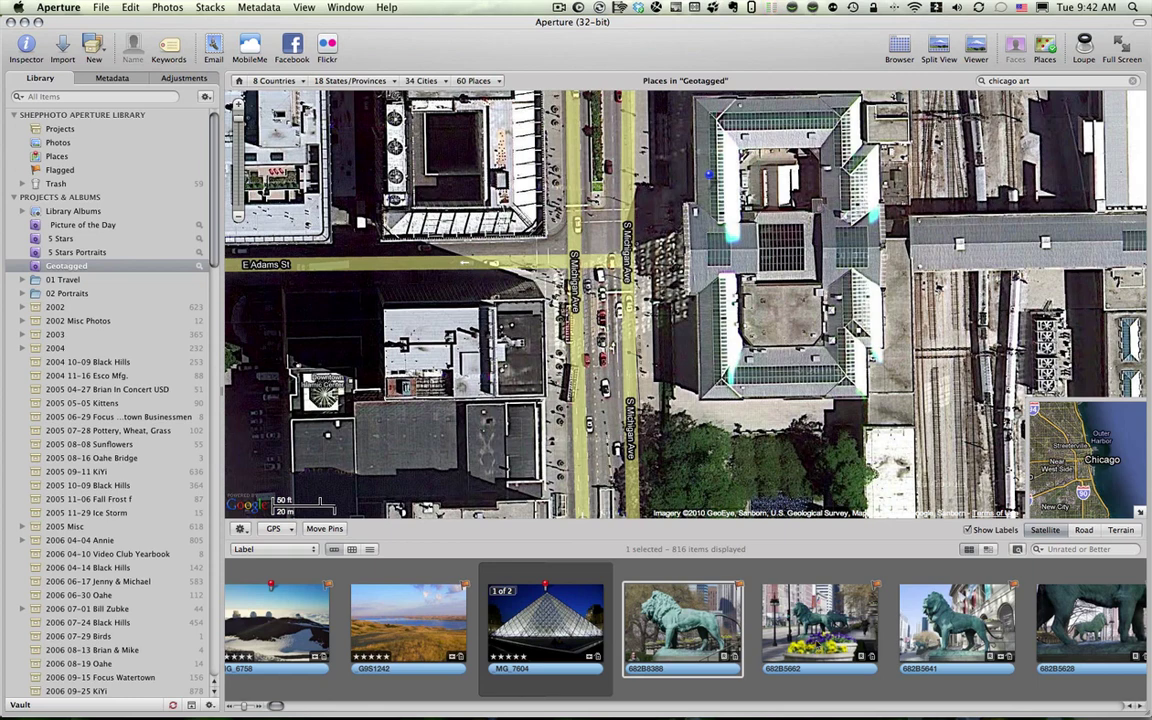
pyautogui.keyDown('super'); pyautogui.click(820, 620); pyautogui.keyUp('super')
pyautogui.keyDown('shift'); pyautogui.click(1090, 625); pyautogui.keyUp('shift')
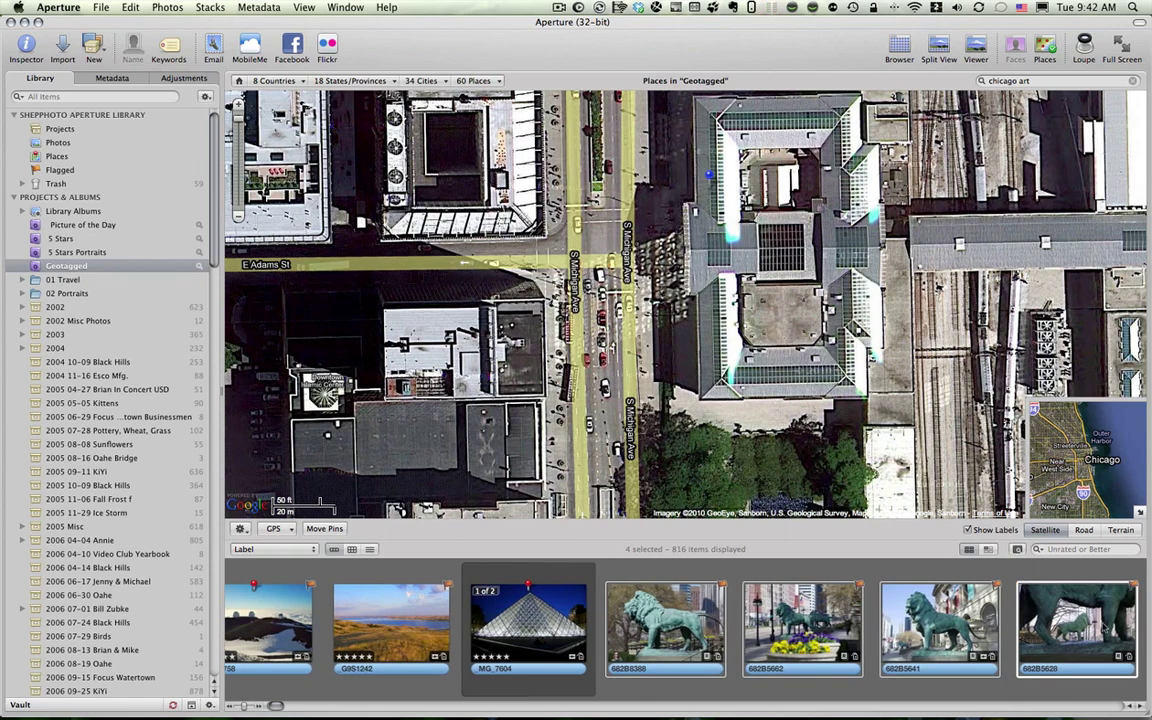
pyautogui.hscroll(6, 1073, 628)
pyautogui.hscroll(-4, 1073, 628)
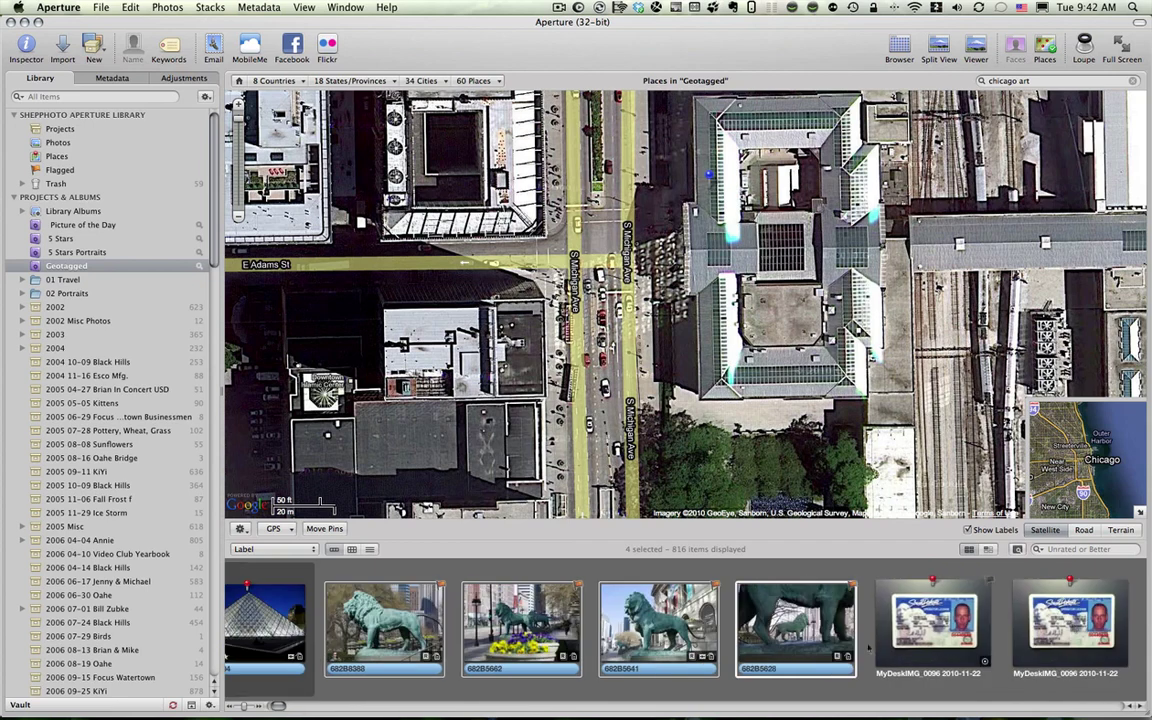
pyautogui.hscroll(-5, 787, 649)
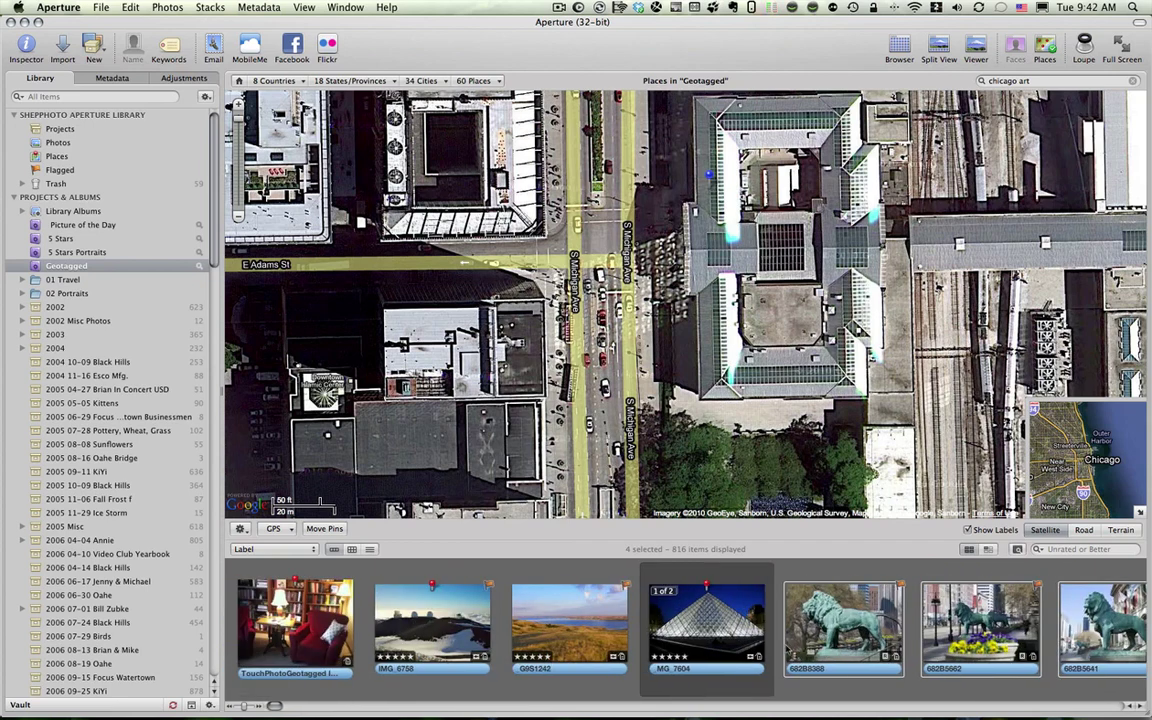
pyautogui.moveTo(800, 636); pyautogui.dragTo(637, 298)
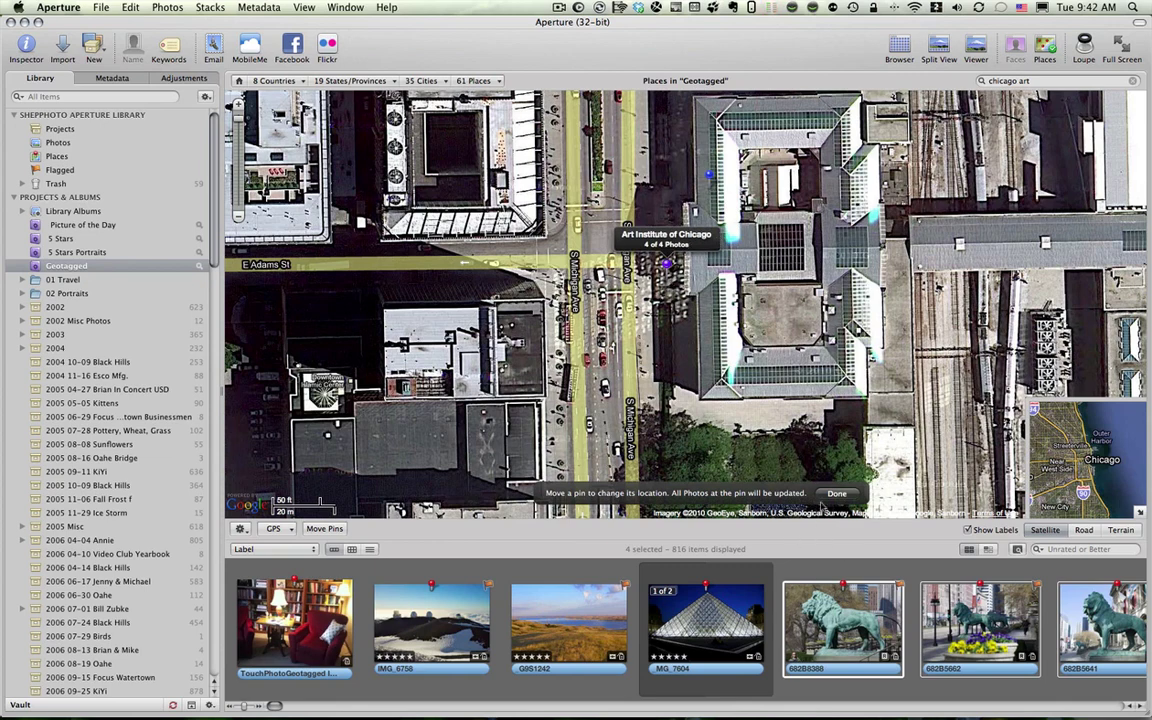
pyautogui.click(836, 493)
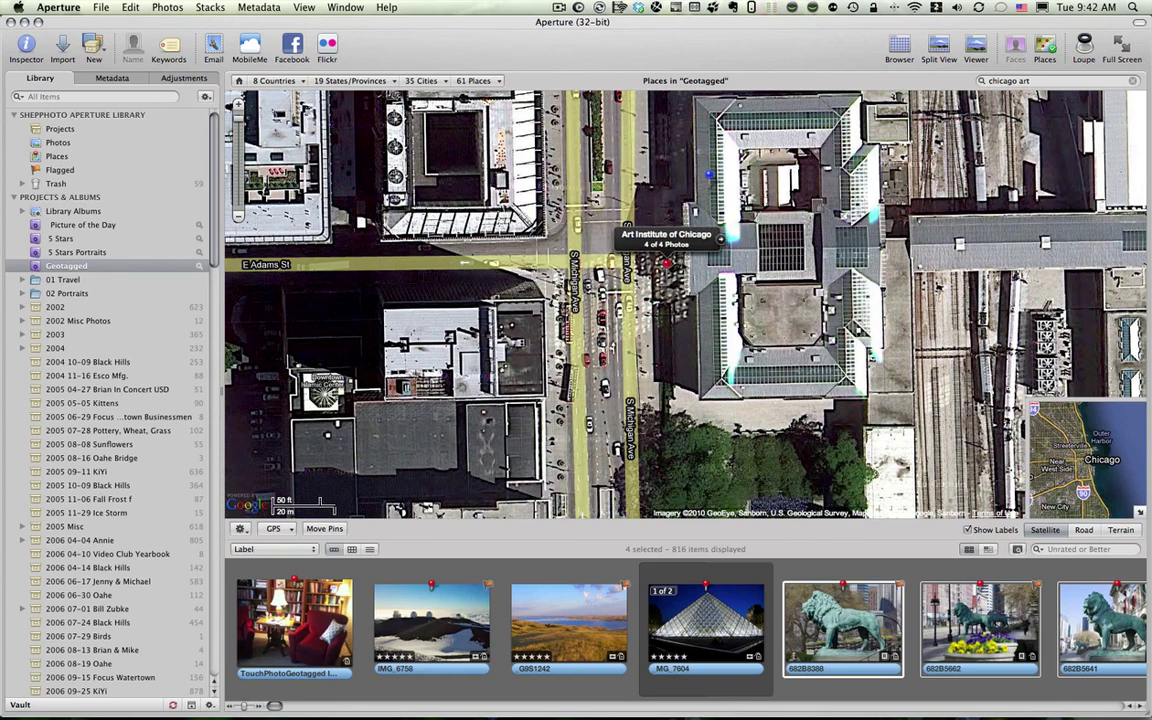
pyautogui.click(721, 240)
pyautogui.click(721, 240)
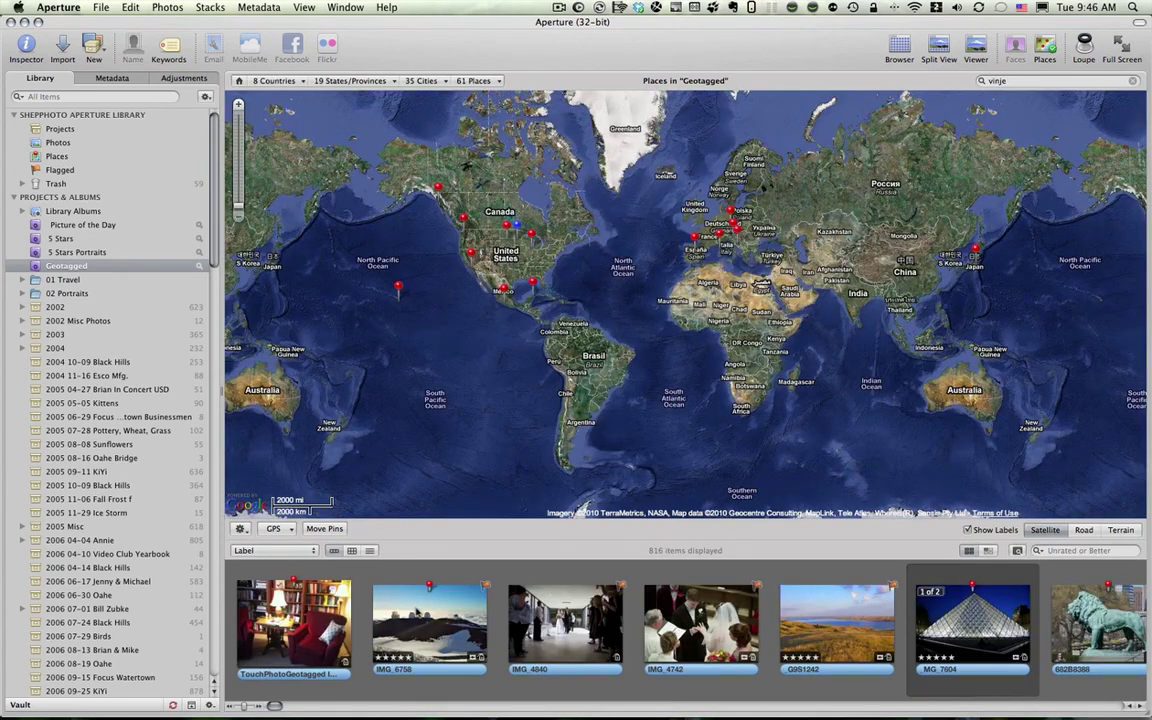
# - Locate IMG_6758 on the map, view the wedding photo IMG_4840 enlarged, and return to the Places map
pyautogui.click(416, 612)
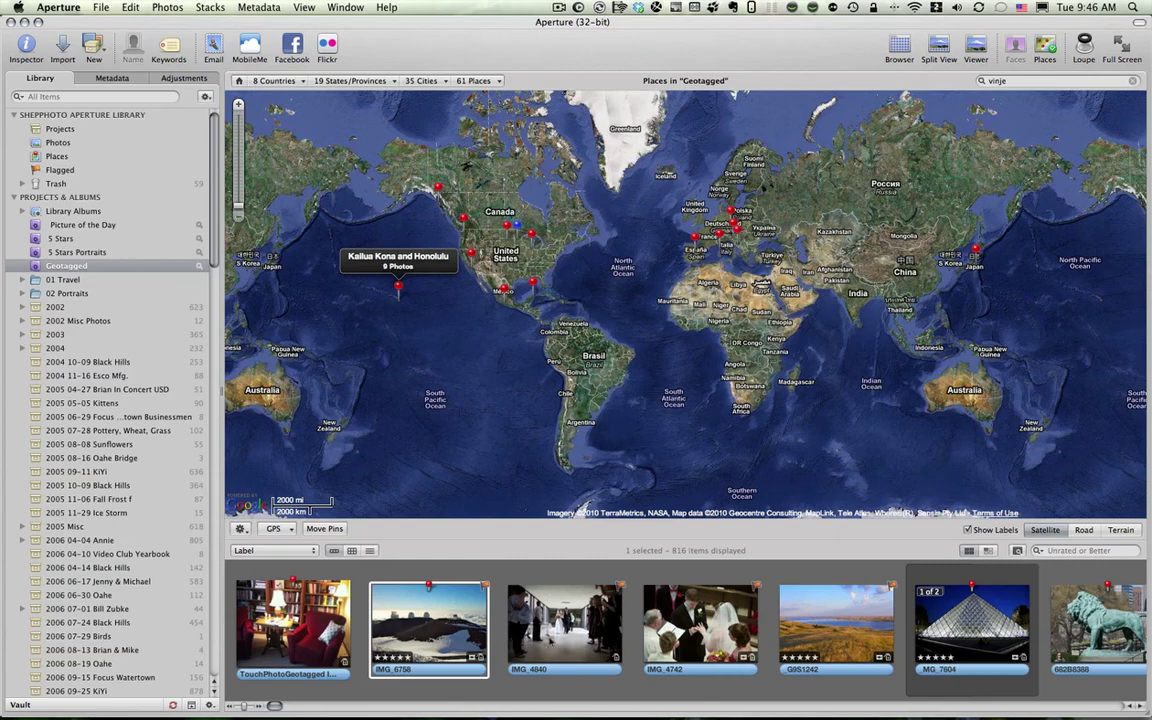
pyautogui.doubleClick(549, 621)
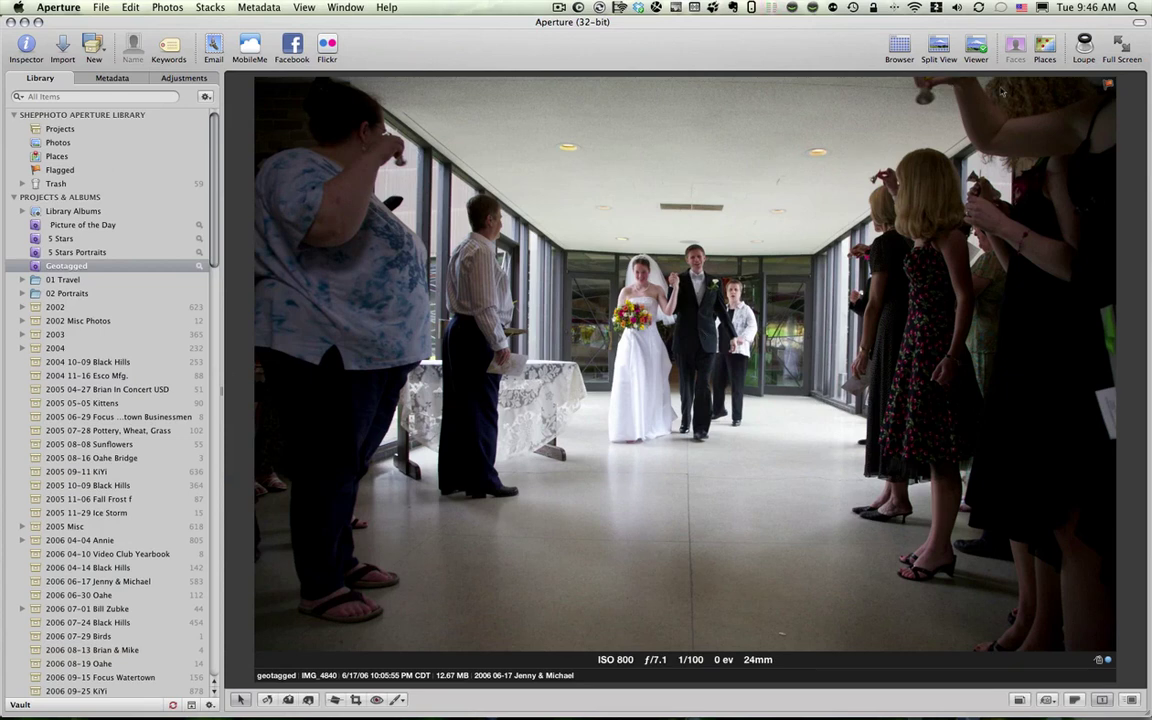
pyautogui.click(1043, 47)
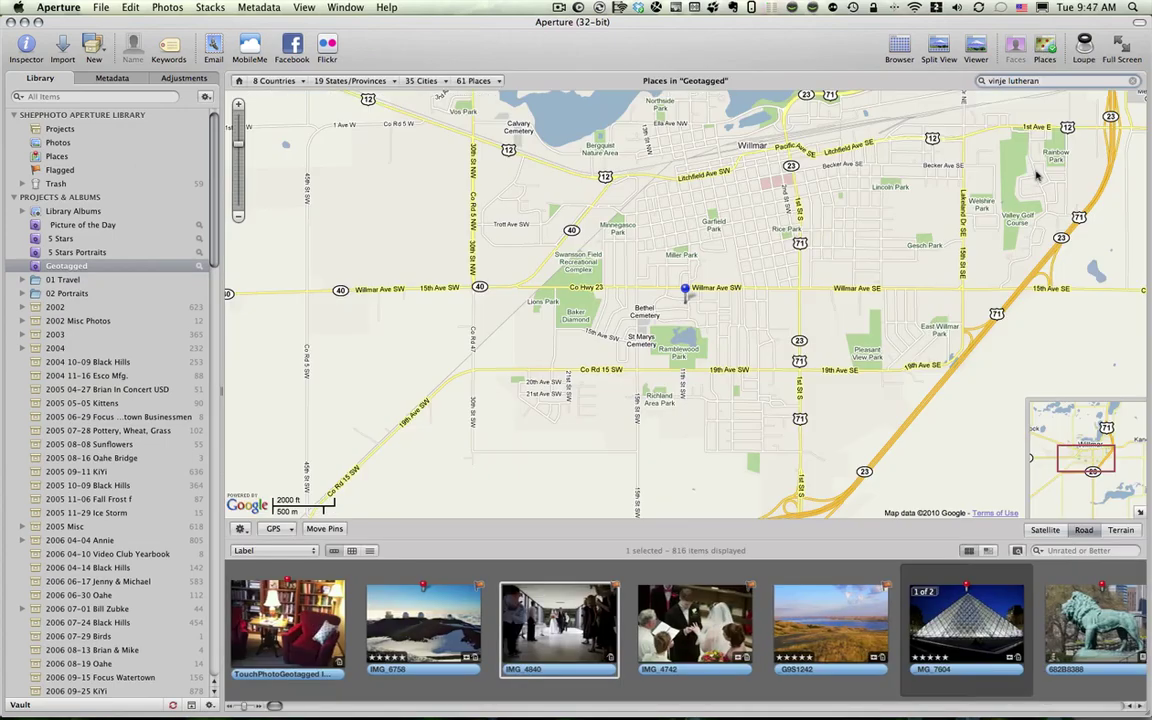
# - Examine the streets around the "vinje lutheran" search pin in Willmar up close in Satellite view, and switch the map to Road view
pyautogui.click(1051, 533)
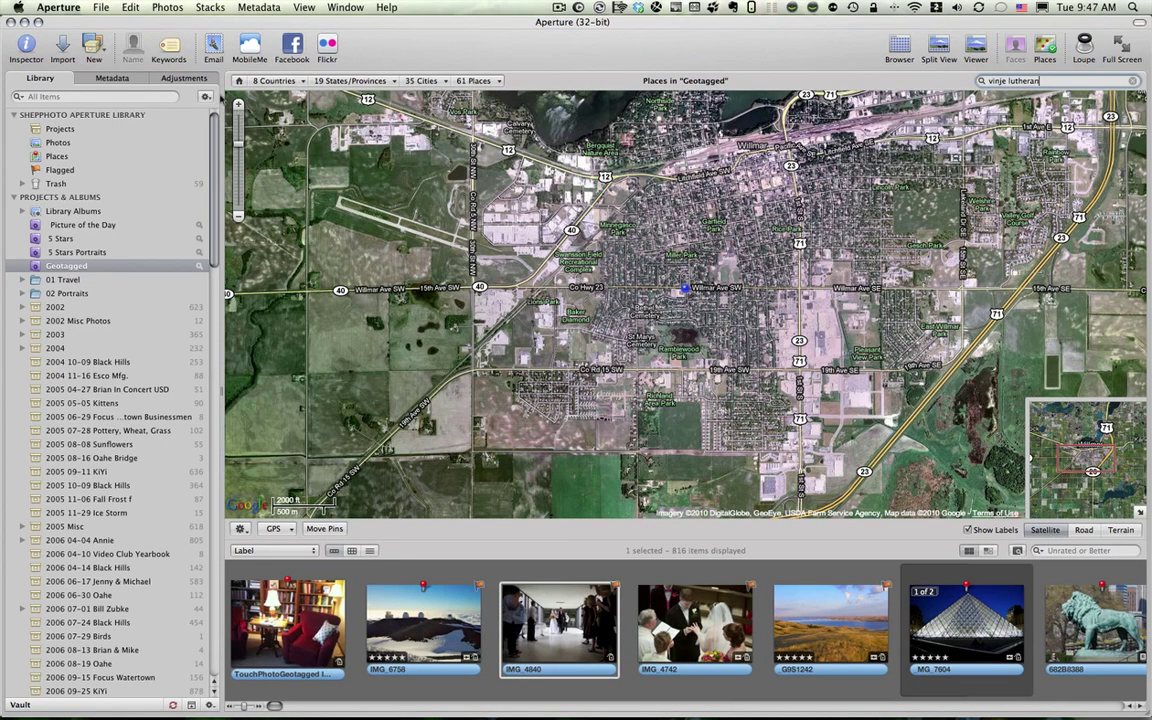
pyautogui.click(238, 105)
pyautogui.click(238, 105)
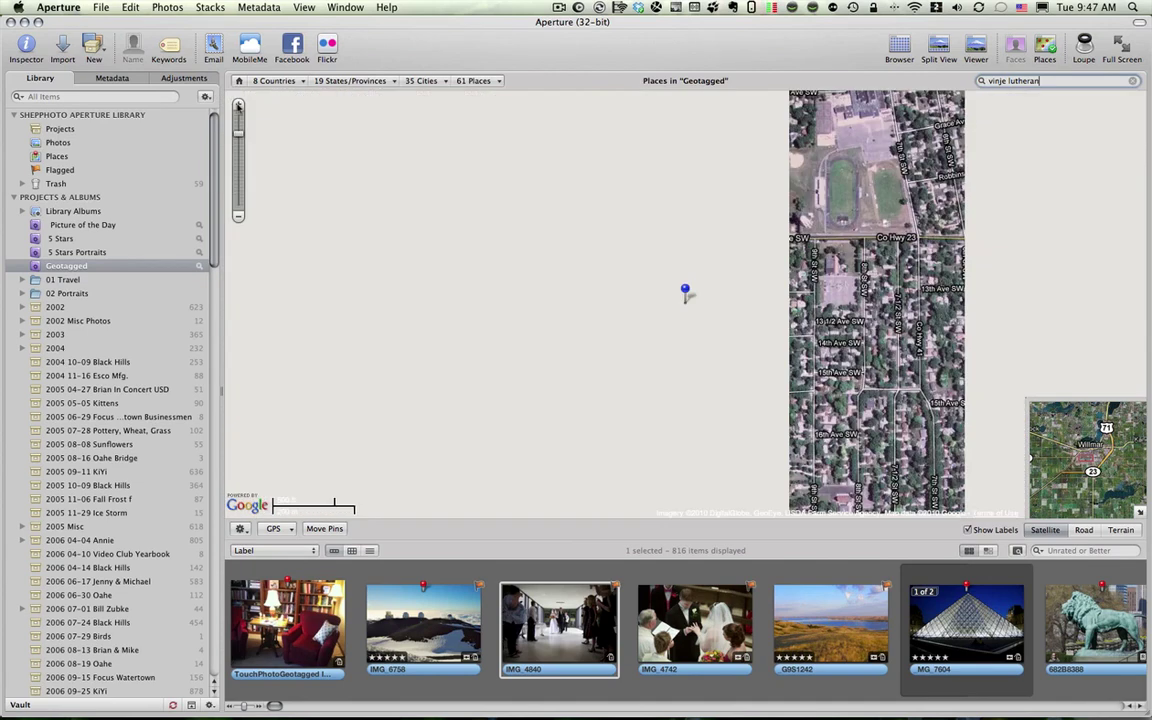
pyautogui.click(238, 105)
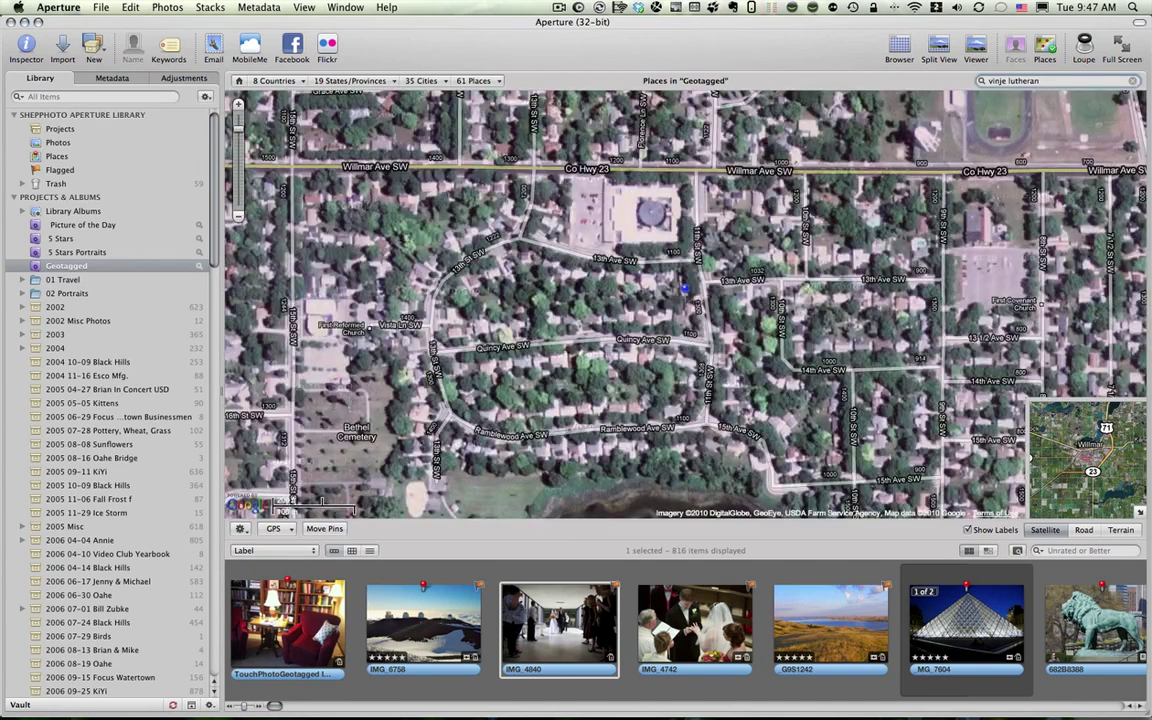
pyautogui.click(1082, 530)
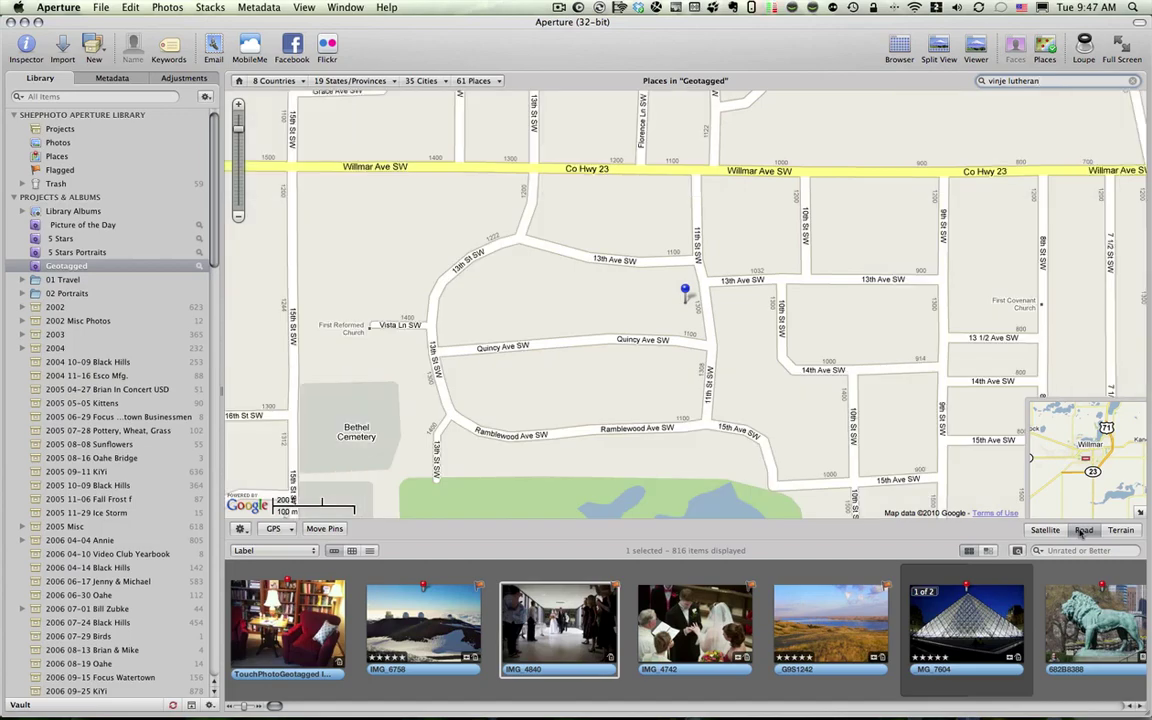
# - Place wedding photos IMG_4840 and IMG_4742 together on the large building south of Co Hwy 23 by 11th St SW in Satellite view, and accept the pin location
pyautogui.click(1045, 530)
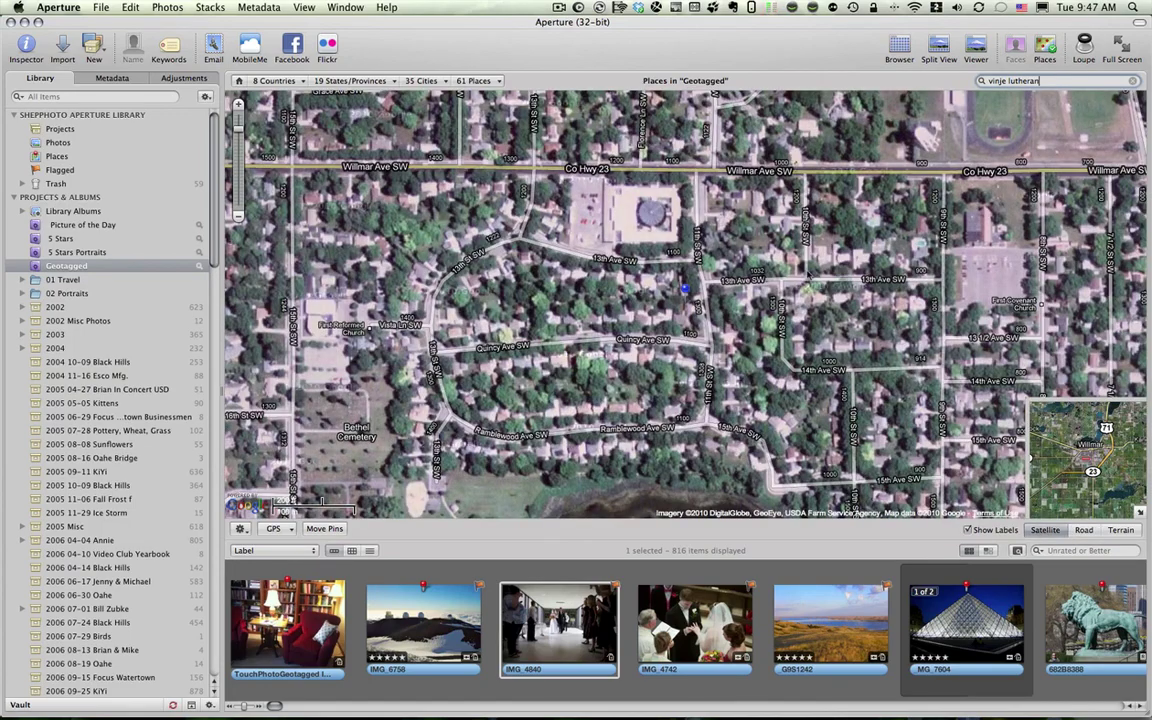
pyautogui.moveTo(807, 268); pyautogui.dragTo(815, 360)
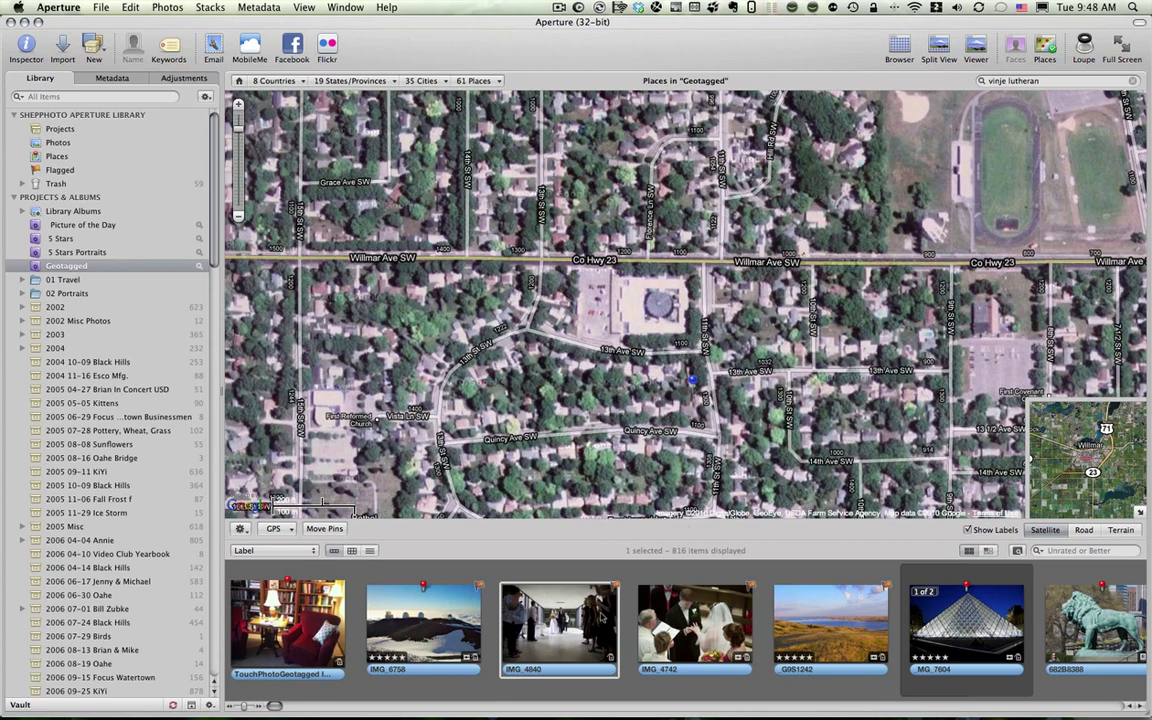
pyautogui.keyDown('shift'); pyautogui.click(670, 618); pyautogui.keyUp('shift')
pyautogui.moveTo(666, 601); pyautogui.dragTo(641, 396)
pyautogui.moveTo(615, 458); pyautogui.dragTo(607, 362)
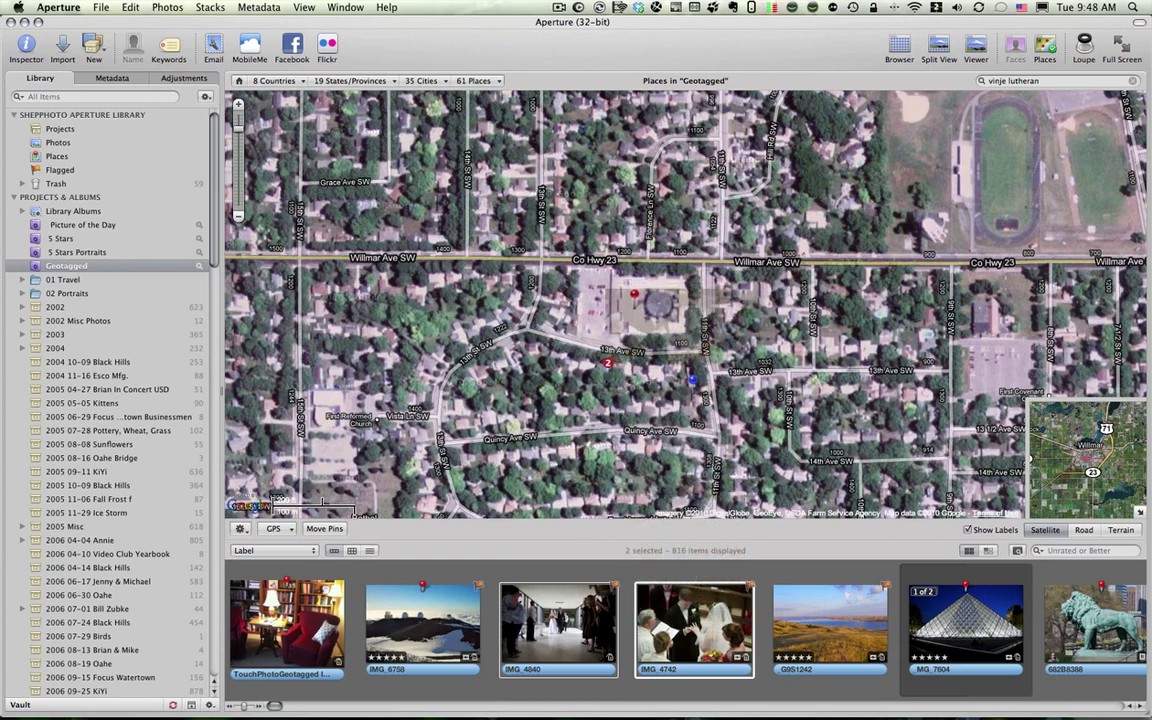
pyautogui.moveTo(634, 304); pyautogui.dragTo(569, 274)
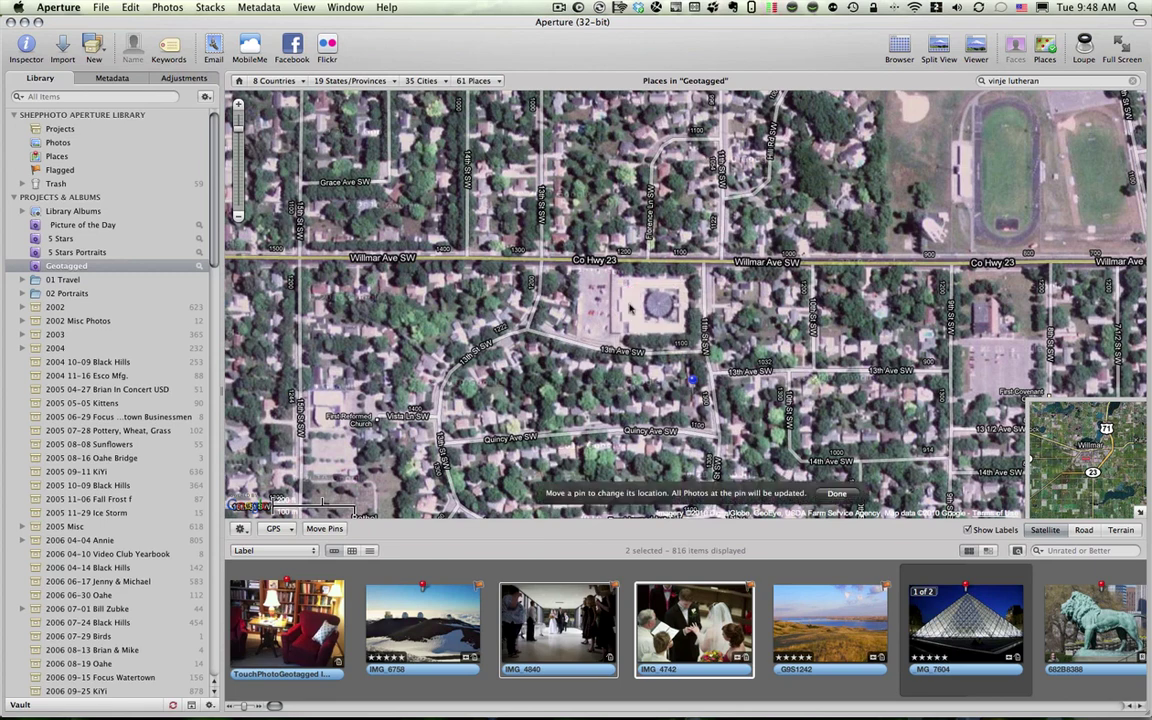
pyautogui.click(836, 493)
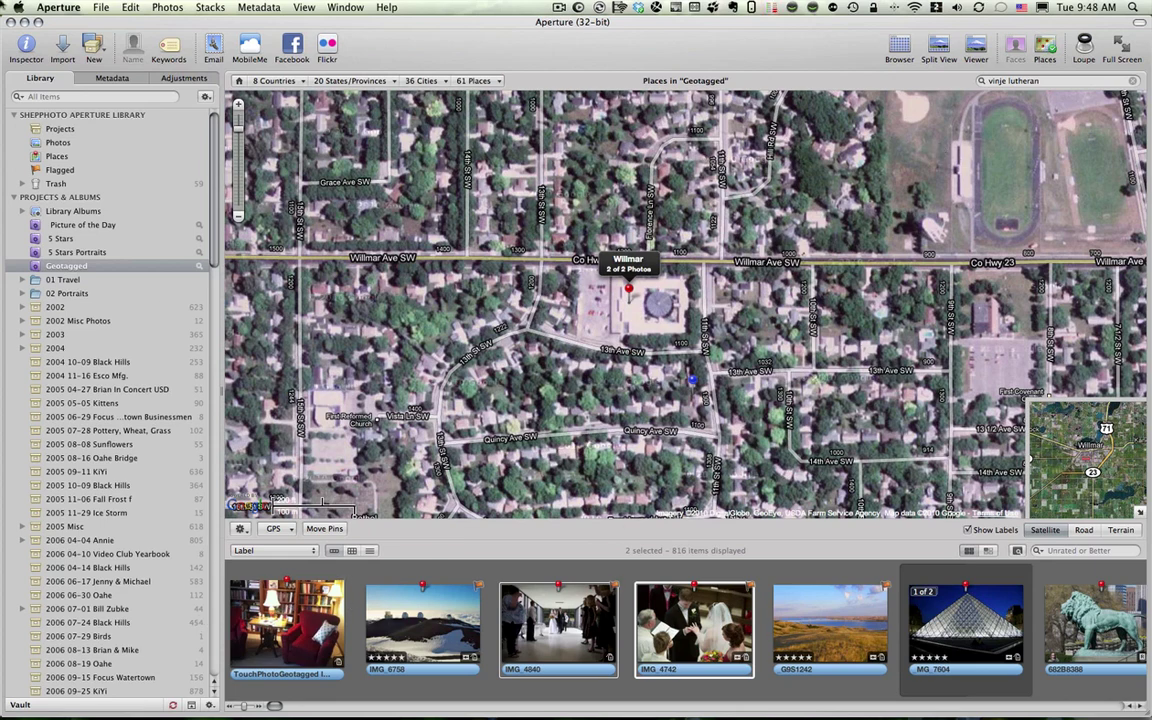
# - Open Places for the whole library, deselect the photo, and show only the pictures taken in the city of Willmar
pyautogui.press('F11')
pyautogui.press('F11')
pyautogui.click(57, 153)
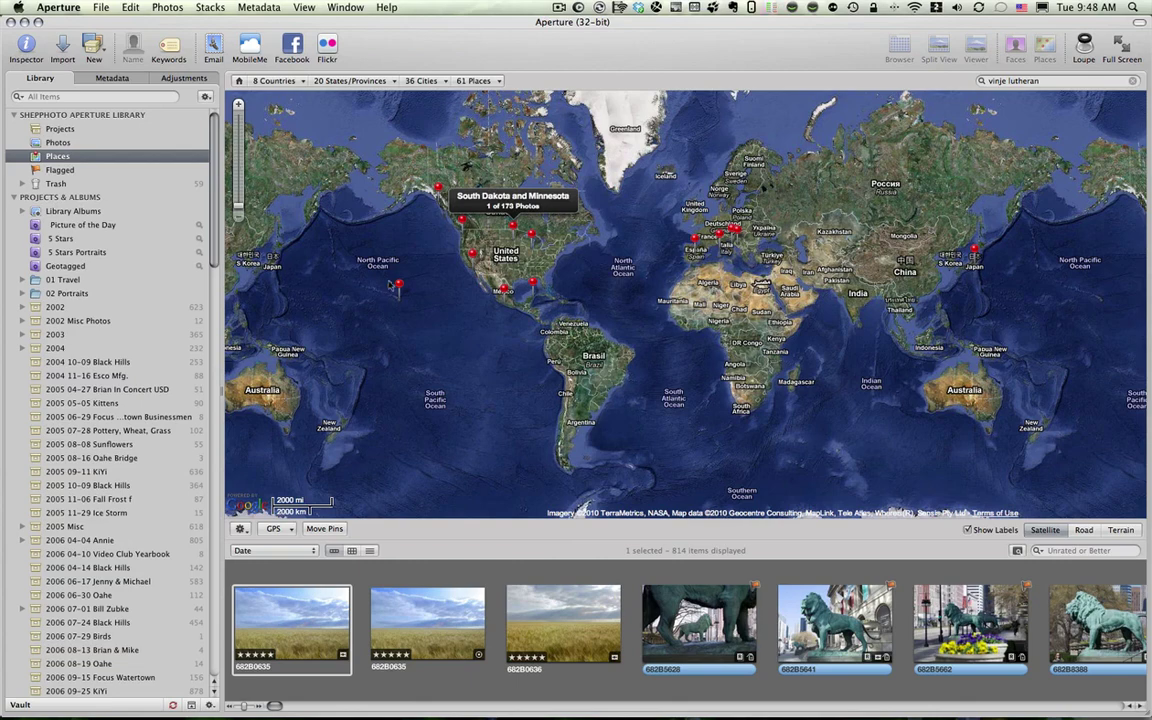
pyautogui.click(678, 390)
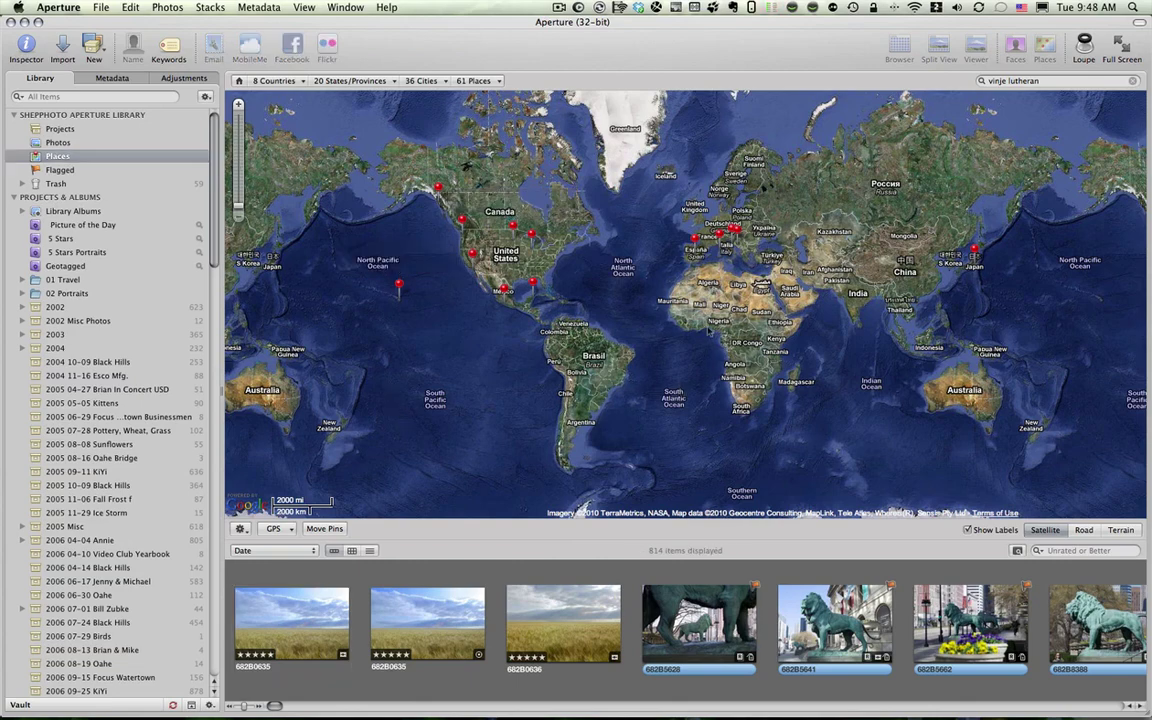
pyautogui.click(446, 82)
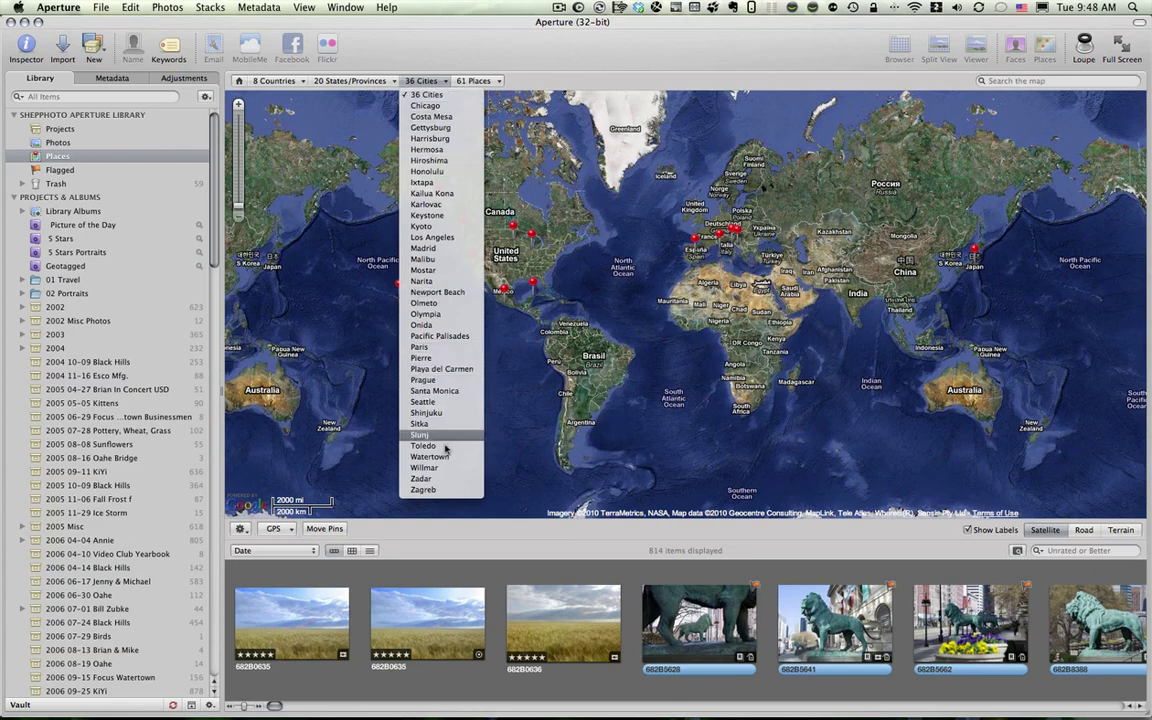
pyautogui.click(424, 468)
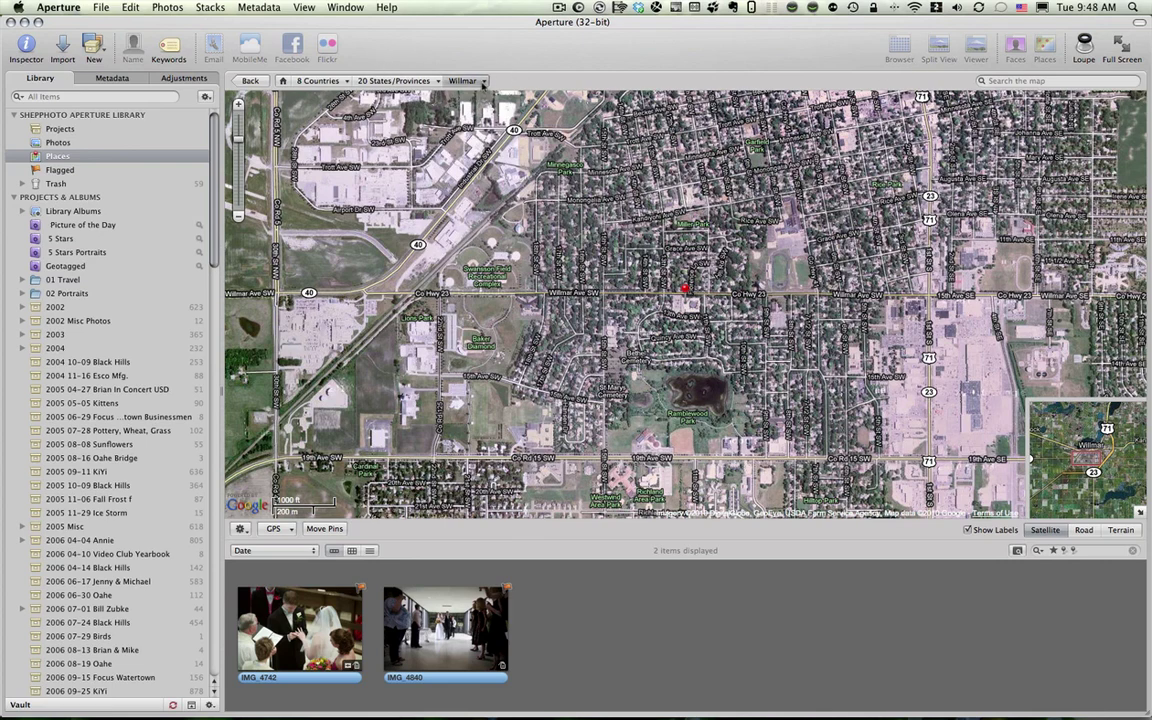
# - Change the city filter from Willmar to Paris, and clear the filter to return to the world map with all photos
pyautogui.click(483, 82)
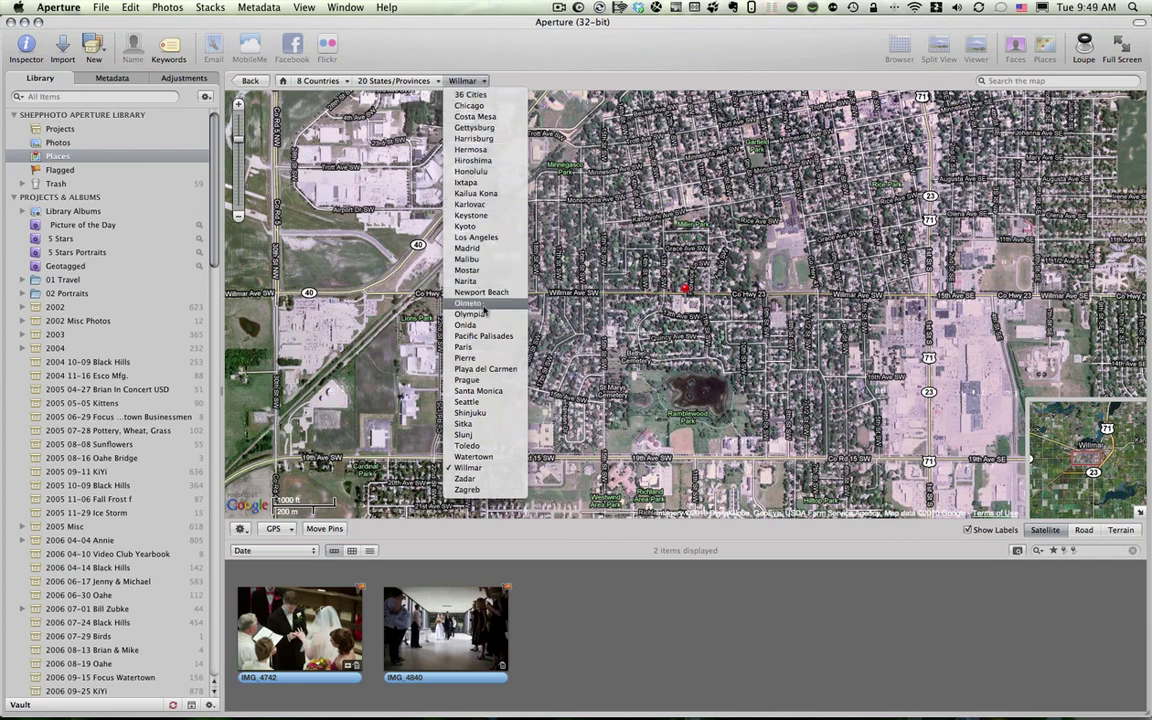
pyautogui.click(470, 346)
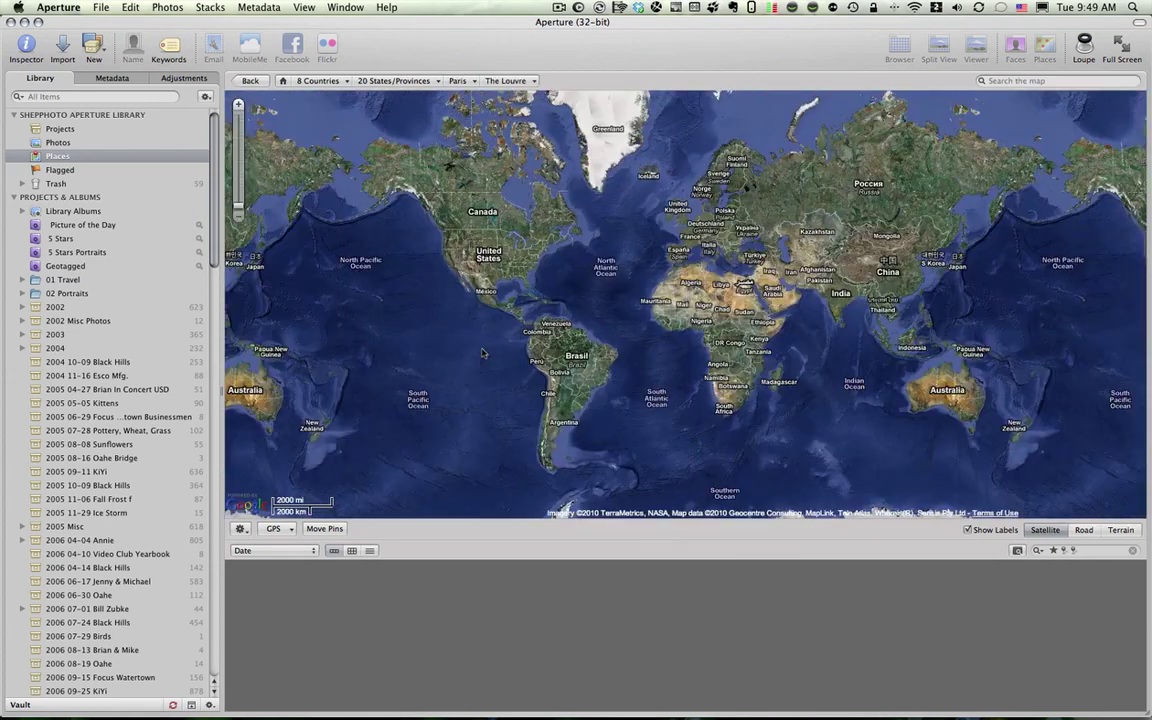
pyautogui.click(1132, 551)
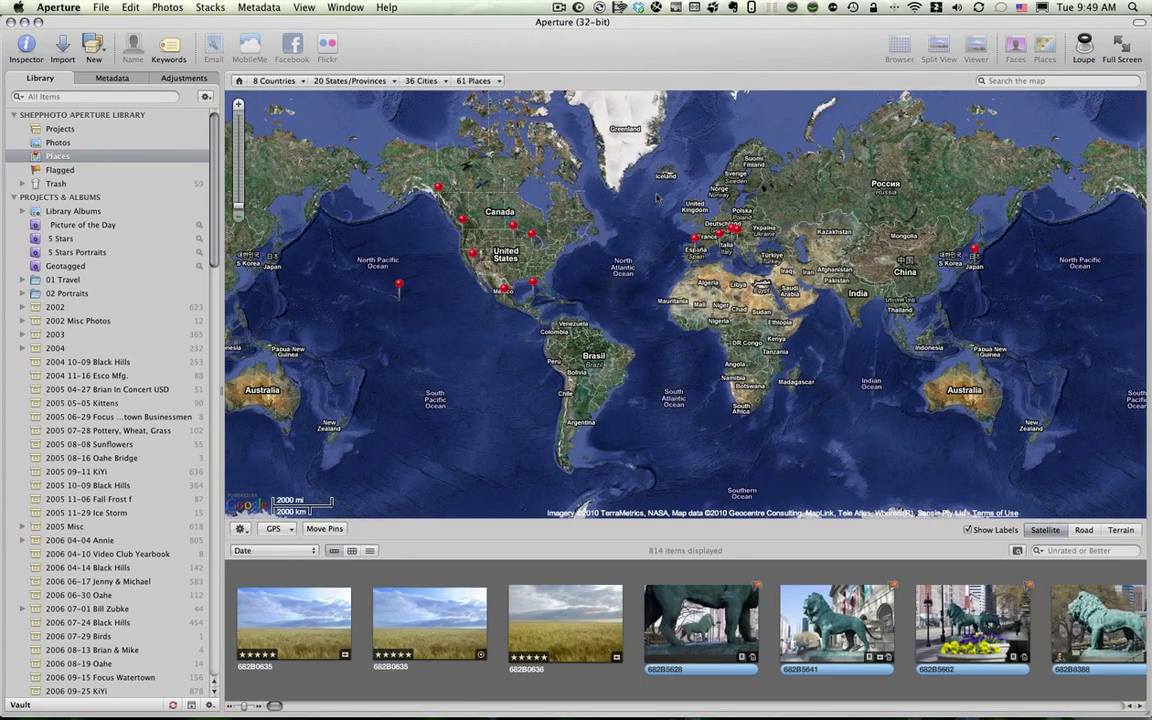
# - Show only the photos placed at The Louvre in Paris, and clear the filter to display all photos again
pyautogui.click(474, 81)
pyautogui.click(479, 106)
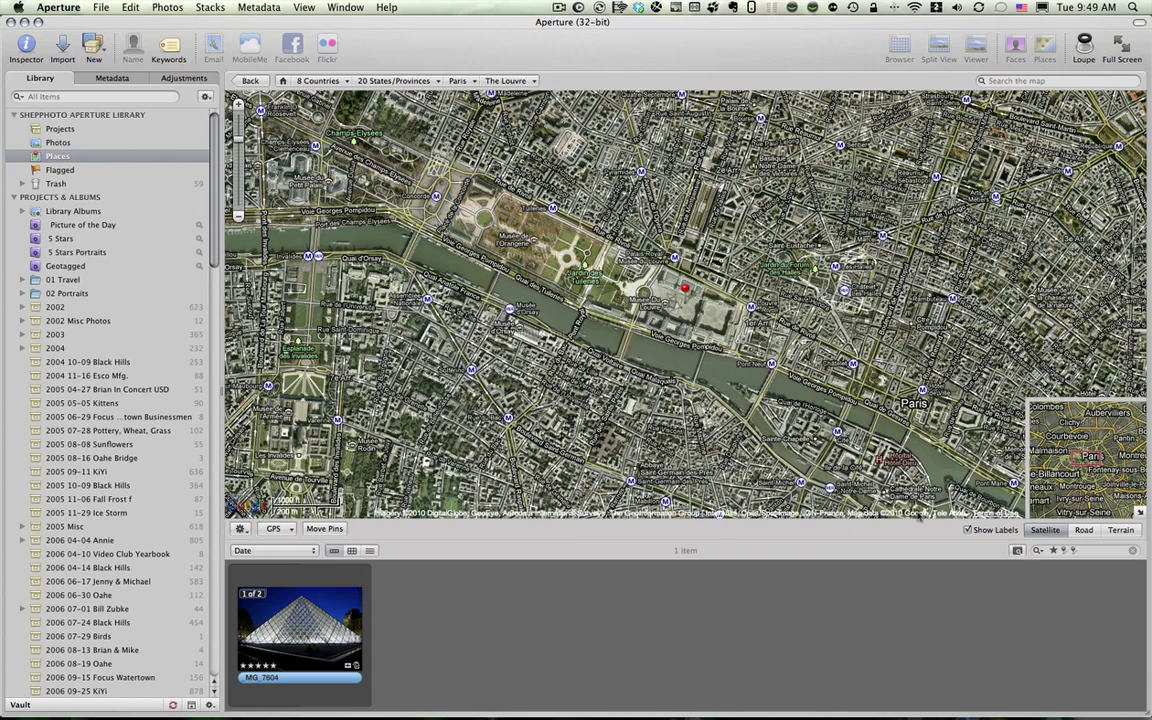
pyautogui.click(1133, 550)
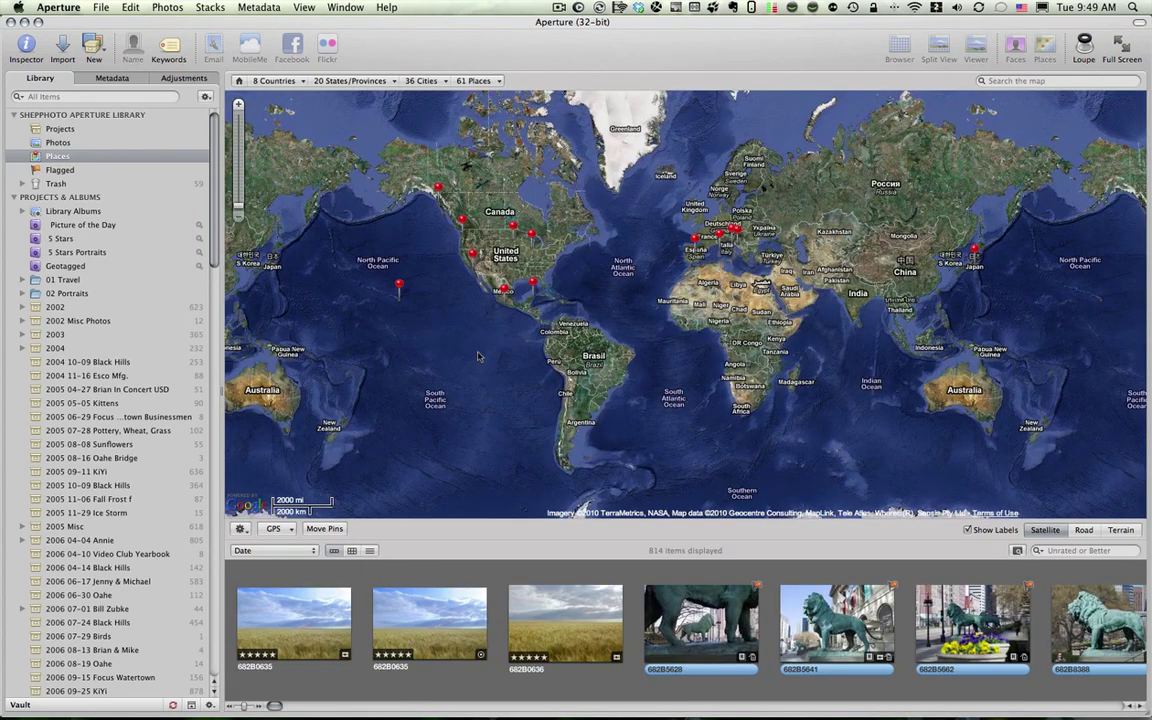